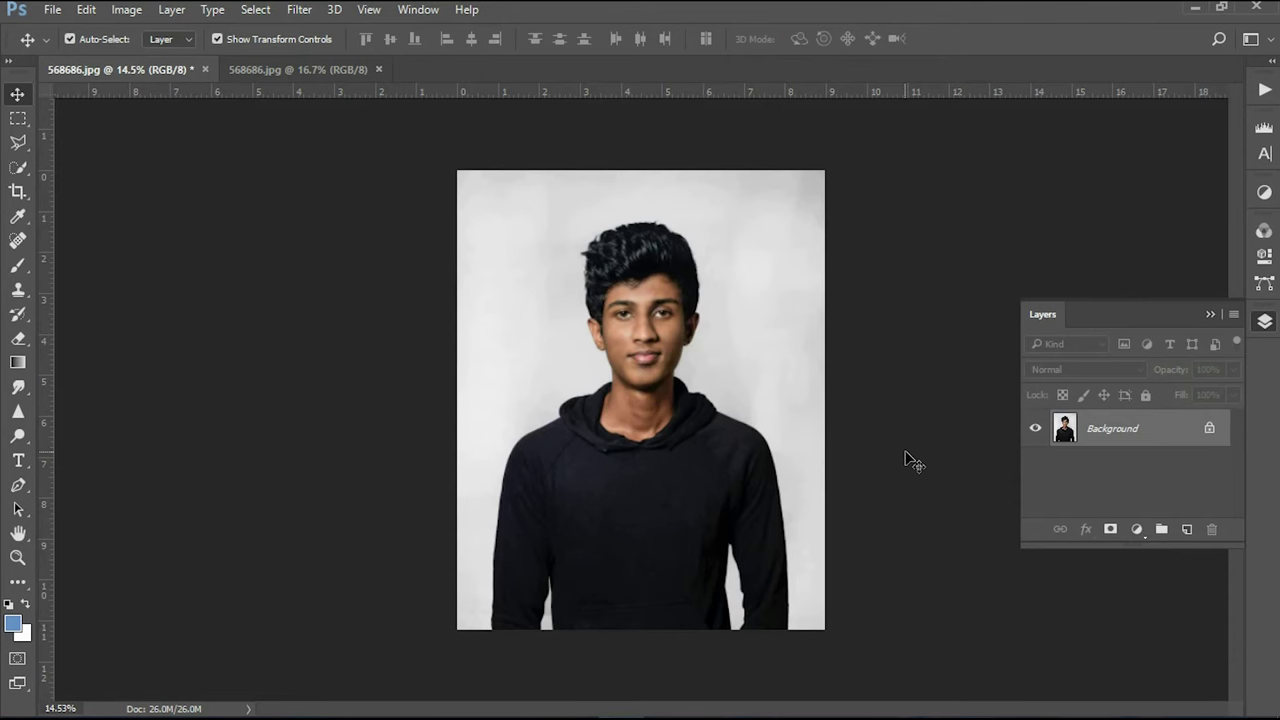
# Step: Duplicate the portrait's Background layer into a Background copy layer
pyautogui.moveTo(1172, 431); pyautogui.dragTo(1188, 529)
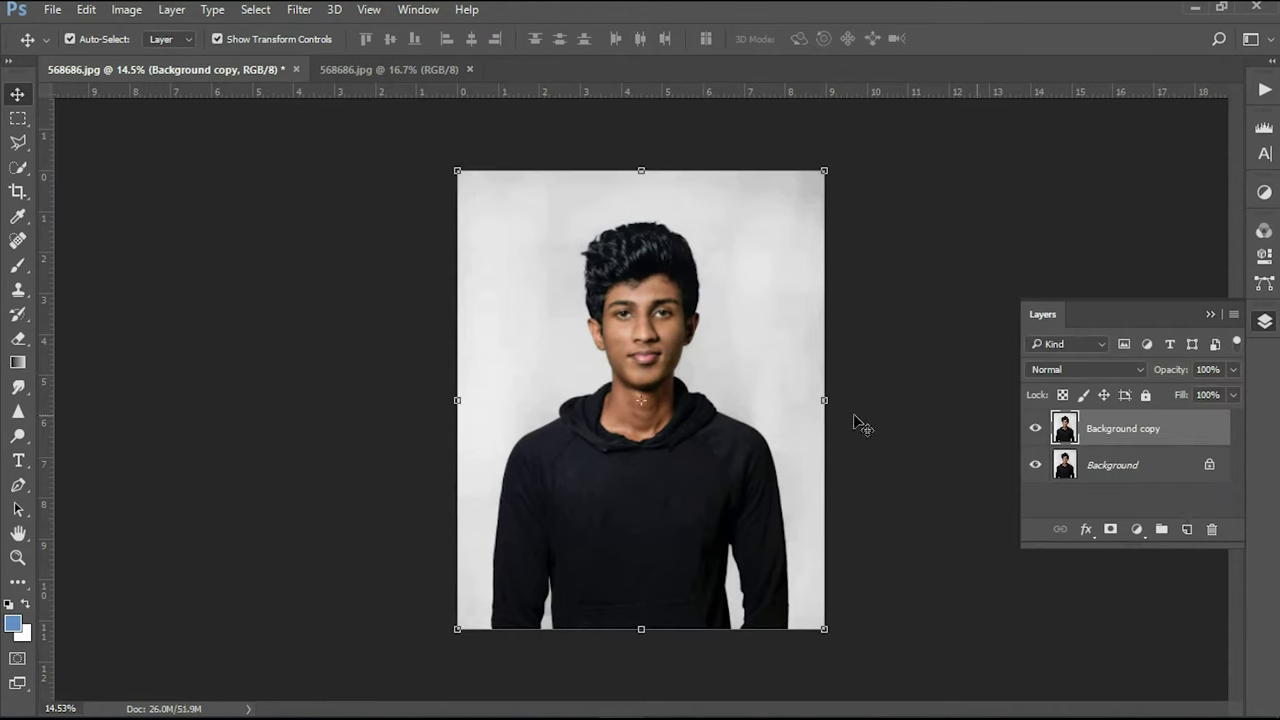
# Step: Quick-select the person, mask out the backdrop on Background copy, and hide the original Background
pyautogui.click(19, 168)
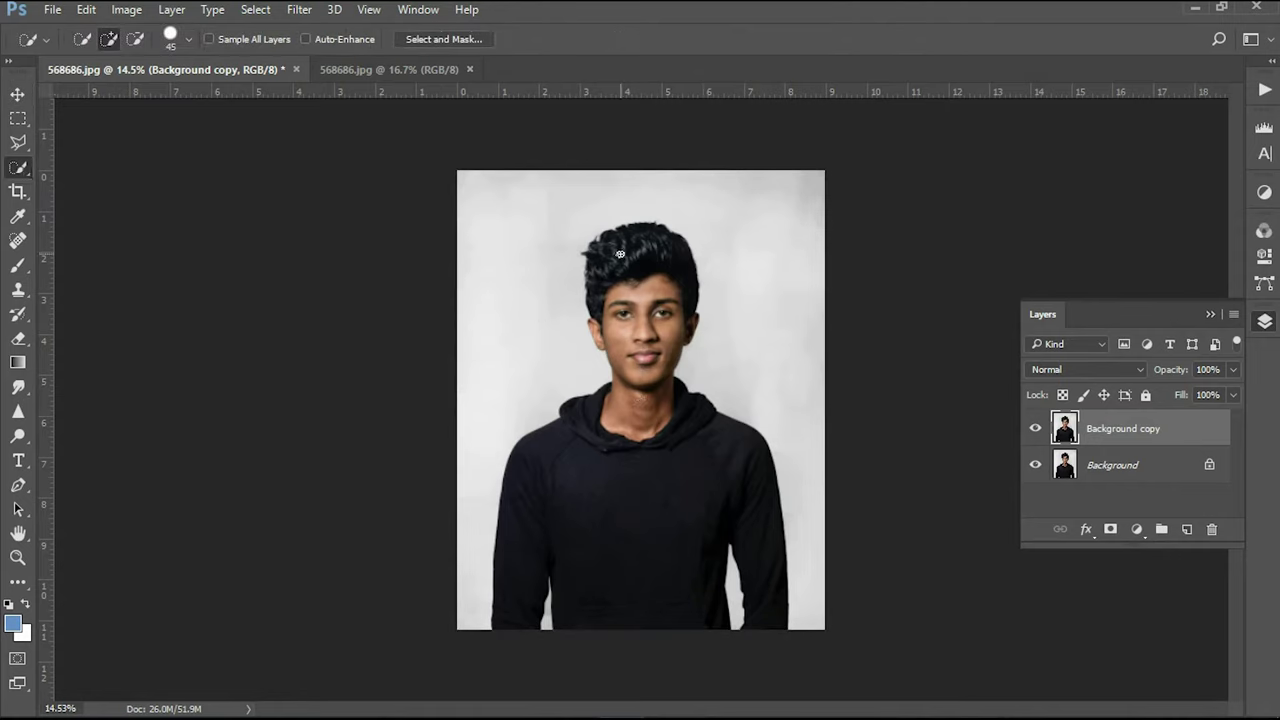
pyautogui.moveTo(620, 262)
pyautogui.mouseDown()
pyautogui.moveTo(653, 253)
pyautogui.moveTo(607, 529)
pyautogui.mouseUp()
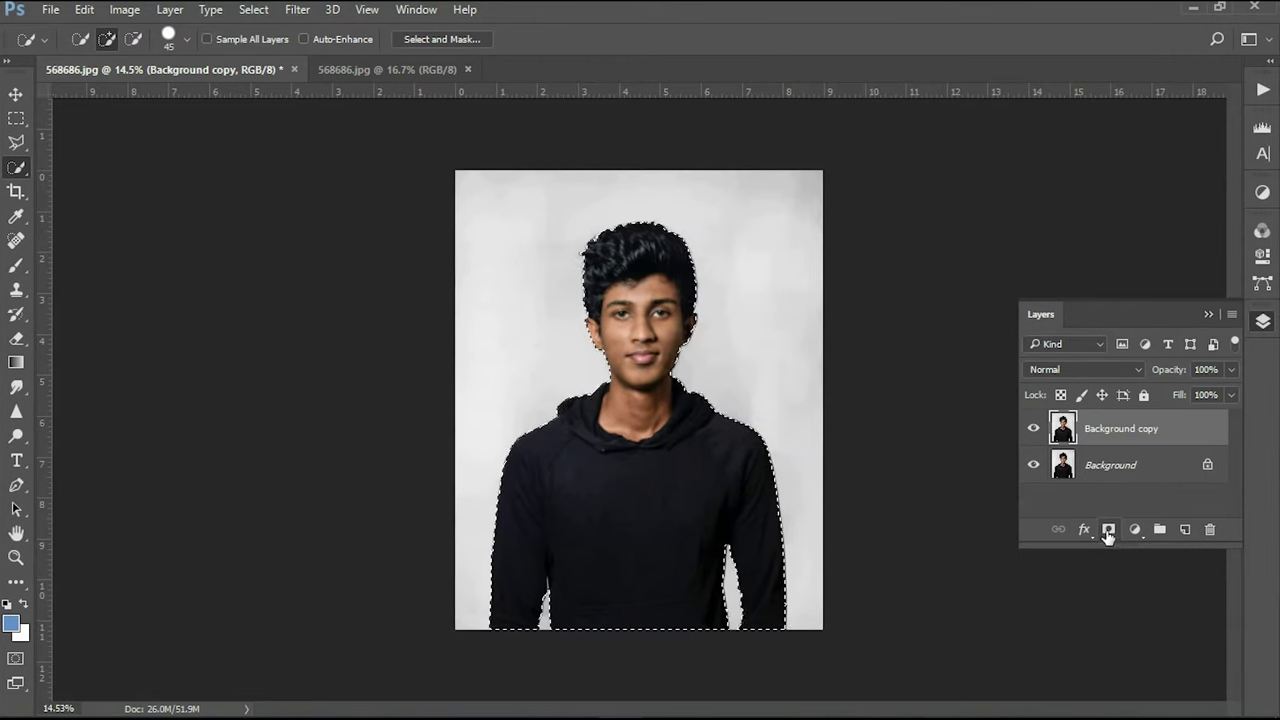
pyautogui.click(1109, 530)
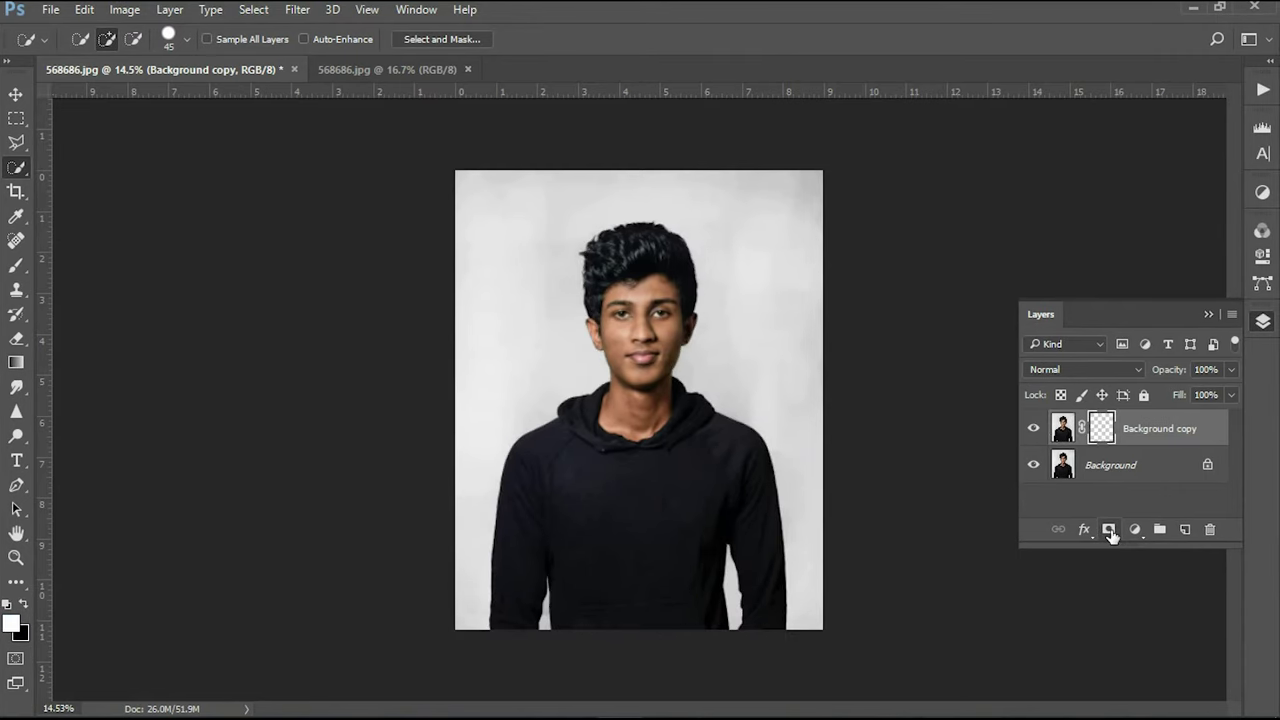
pyautogui.click(1033, 466)
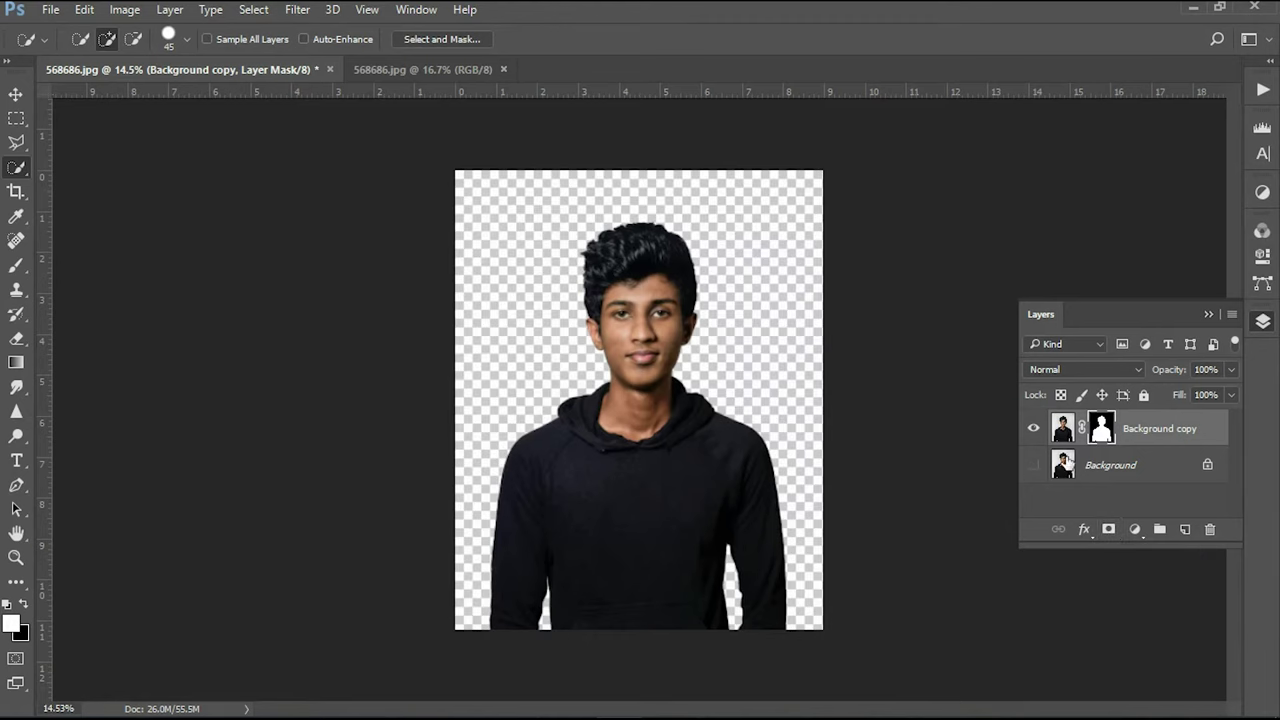
# Step: Refine the Background copy mask edges in Select and Mask and apply the result
pyautogui.rightClick(1100, 428)
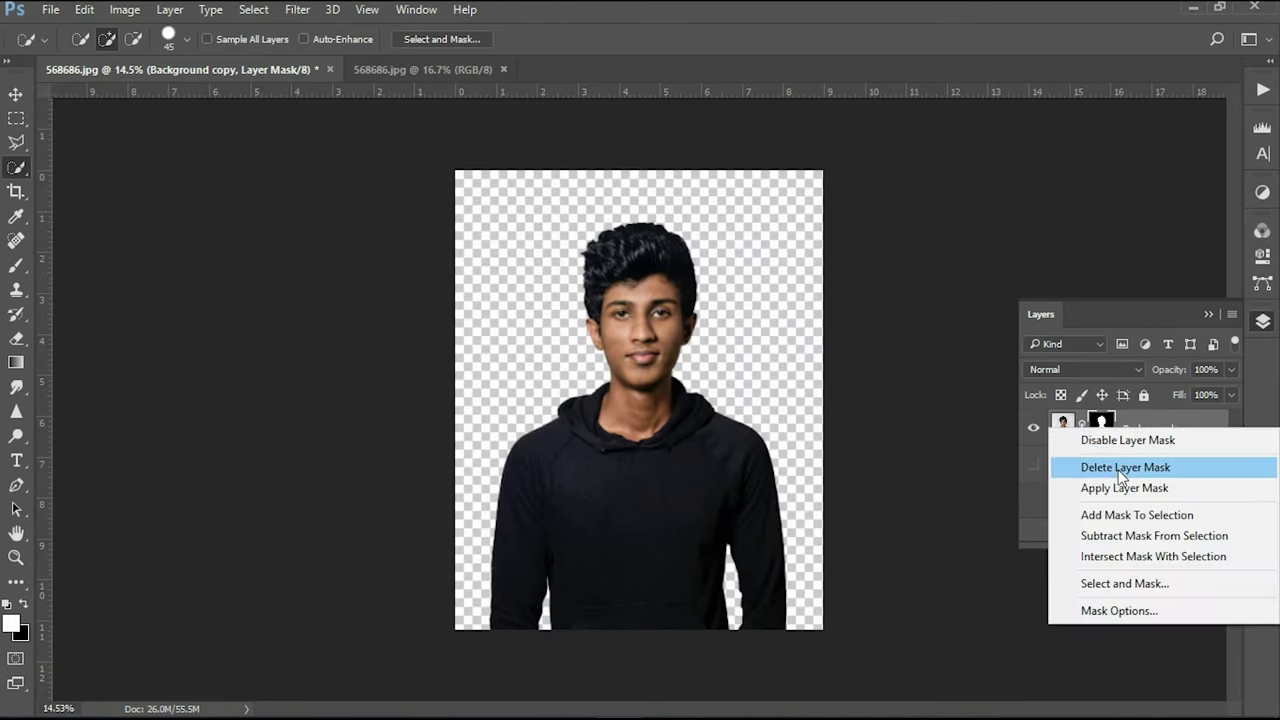
pyautogui.click(1145, 584)
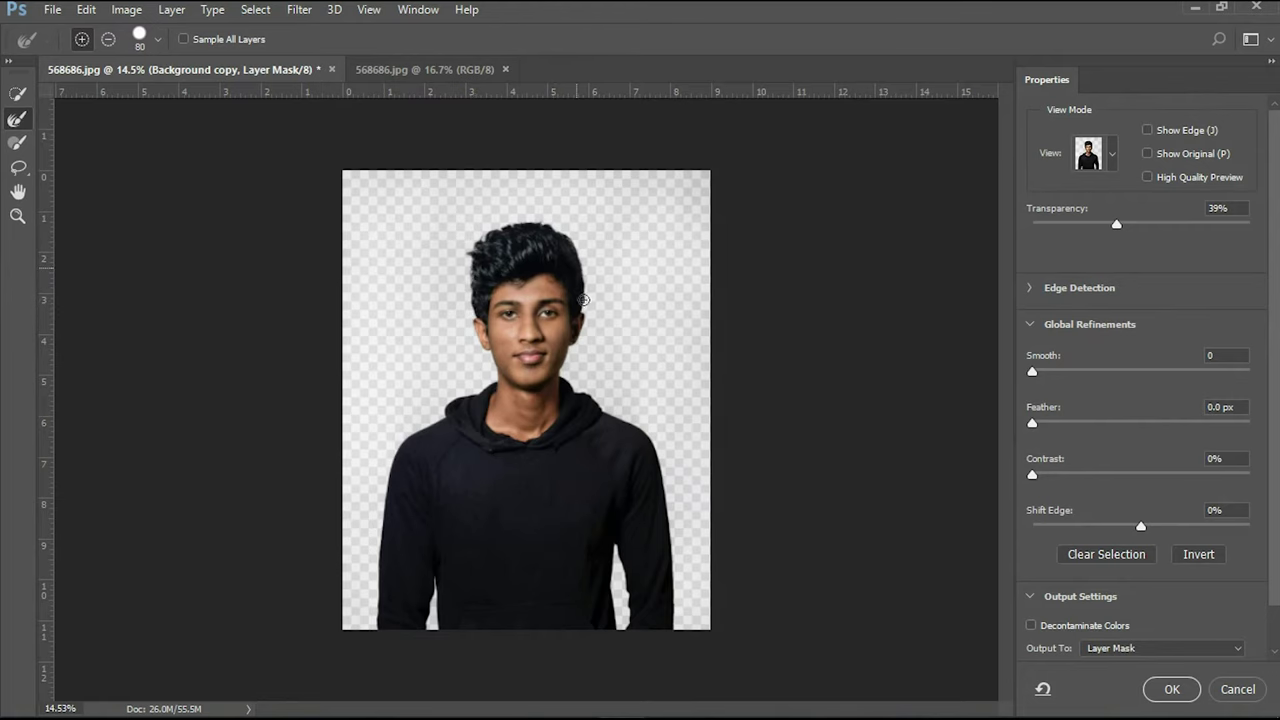
pyautogui.click(1172, 690)
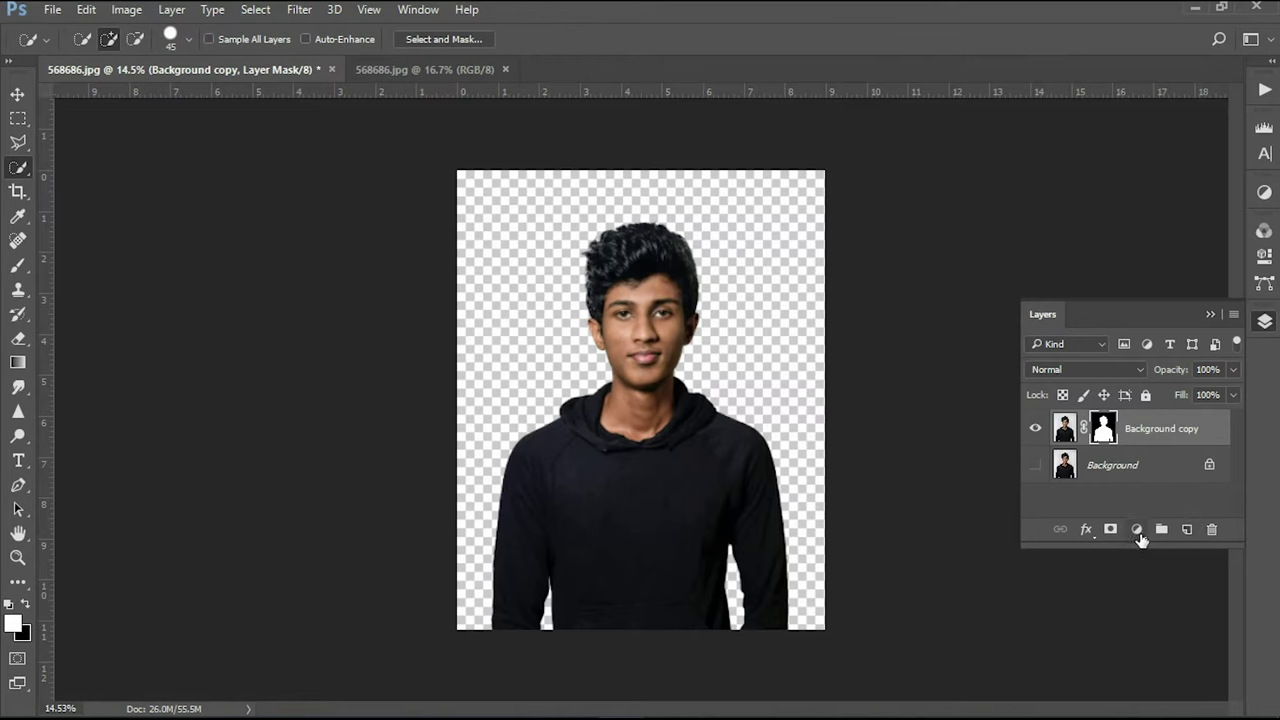
pyautogui.click(17, 94)
# Step: Set the foreground colour to light blue 6f8dc8 and add a Gradient fill layer
pyautogui.click(189, 243)
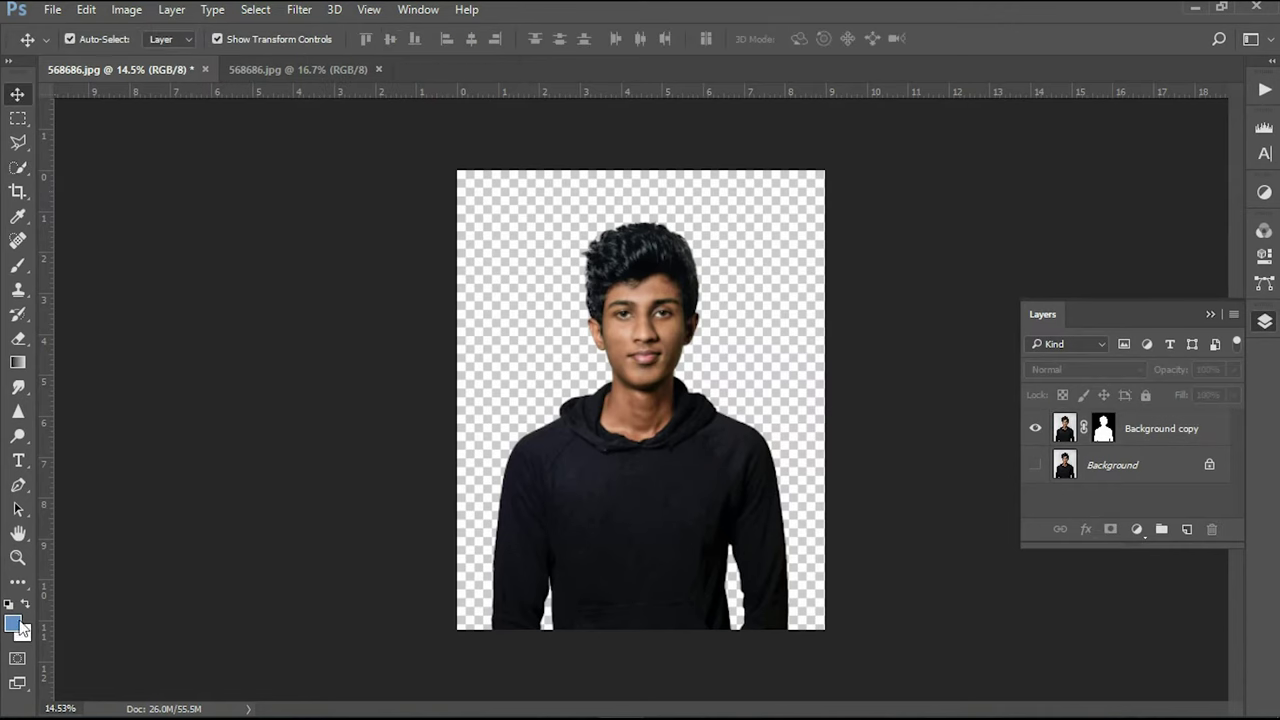
pyautogui.click(14, 624)
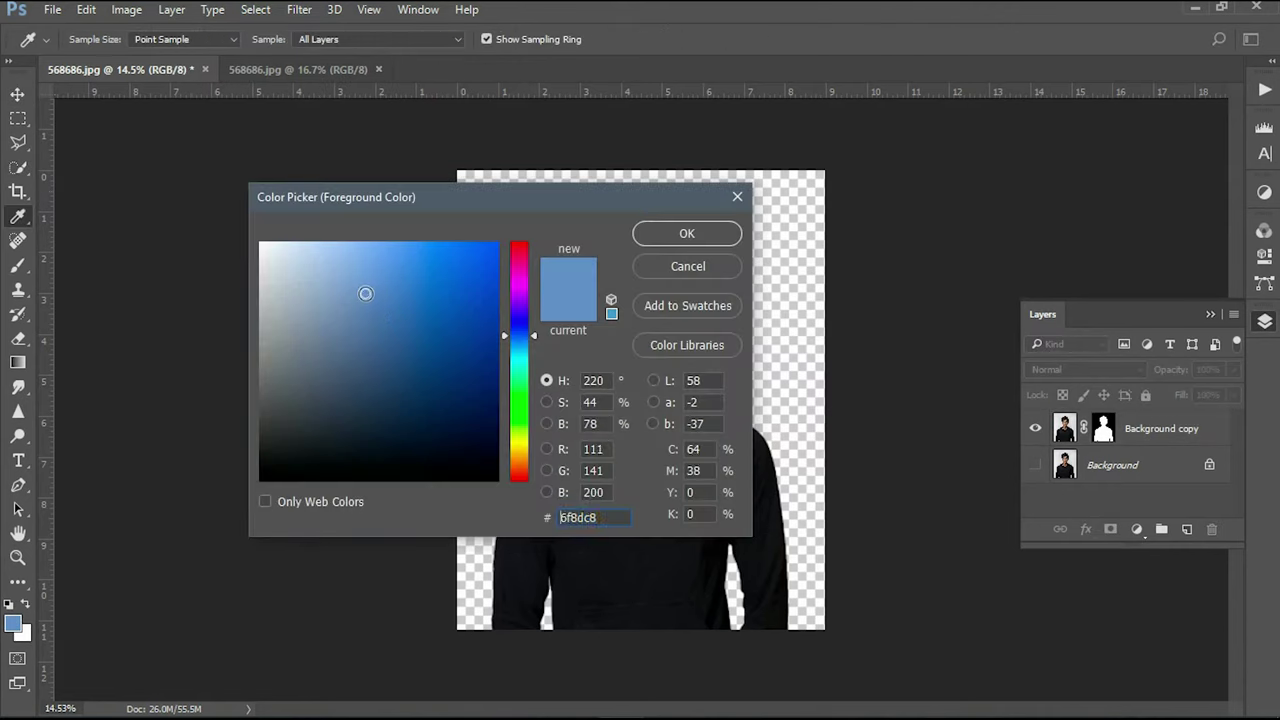
pyautogui.click(716, 235)
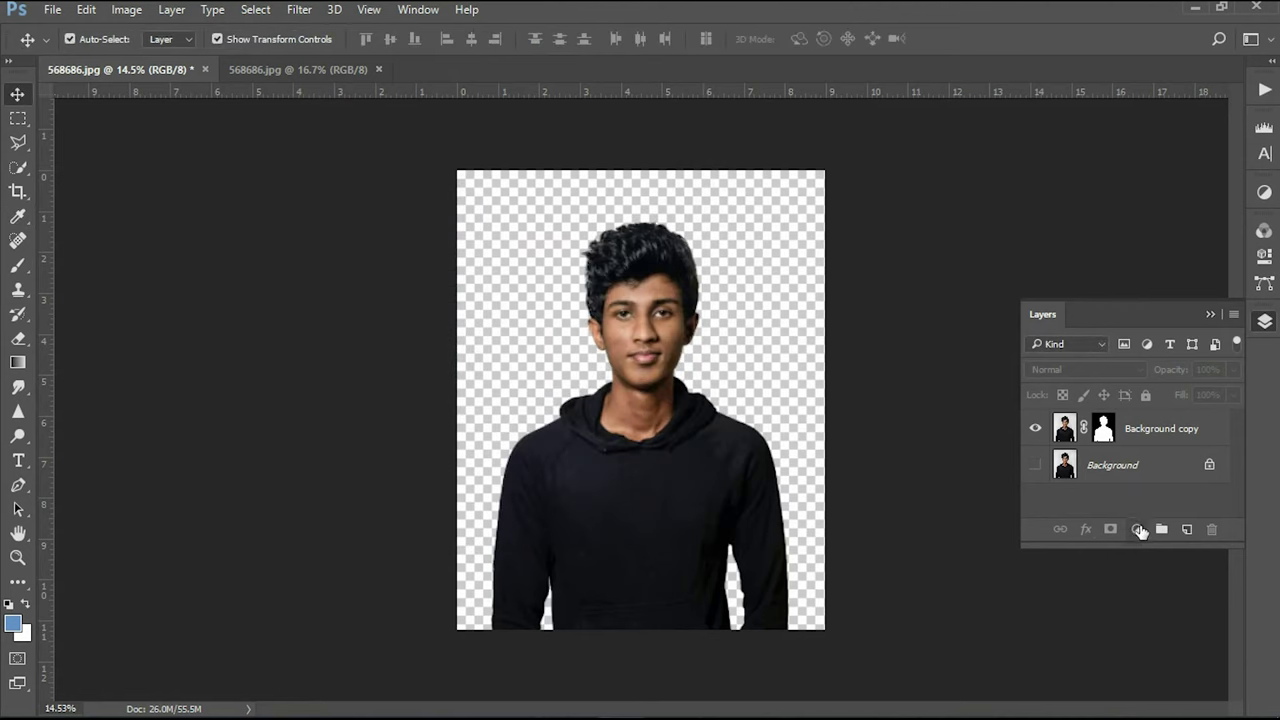
pyautogui.click(1140, 530)
pyautogui.click(1050, 136)
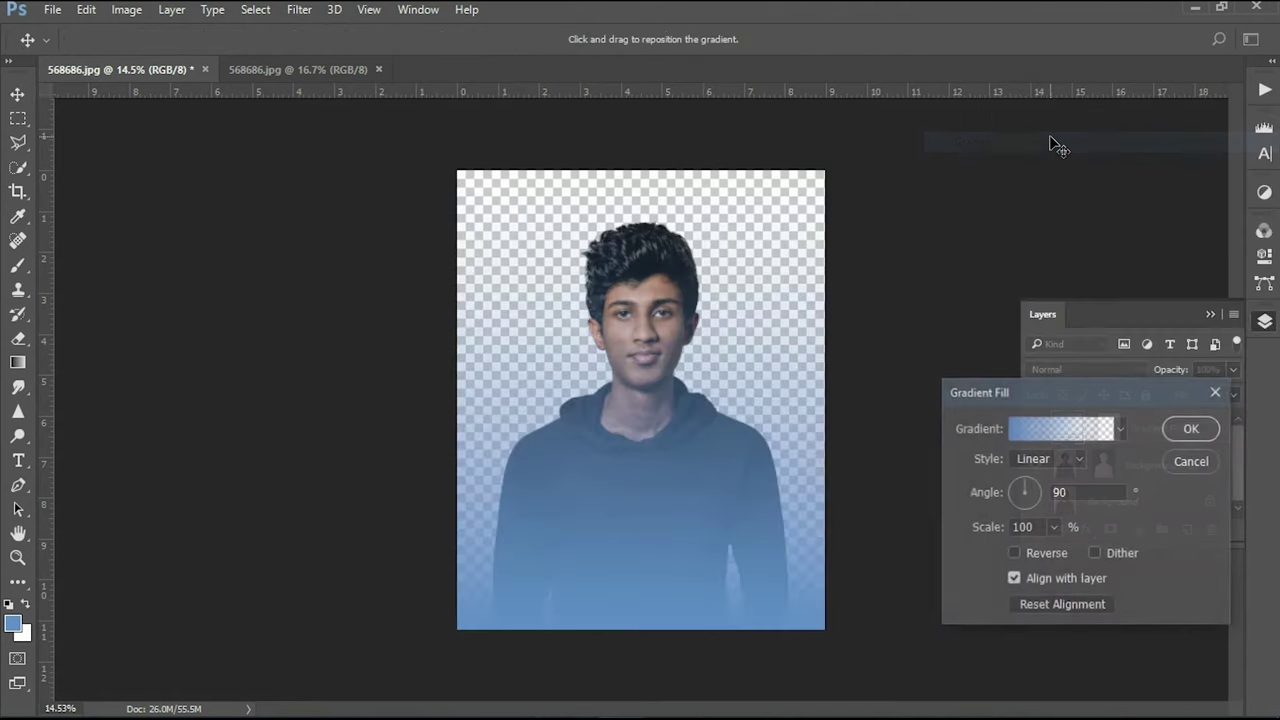
# Step: Give the gradient the blue-to-white preset, Radial style, Reverse, and 113% scale
pyautogui.click(1120, 430)
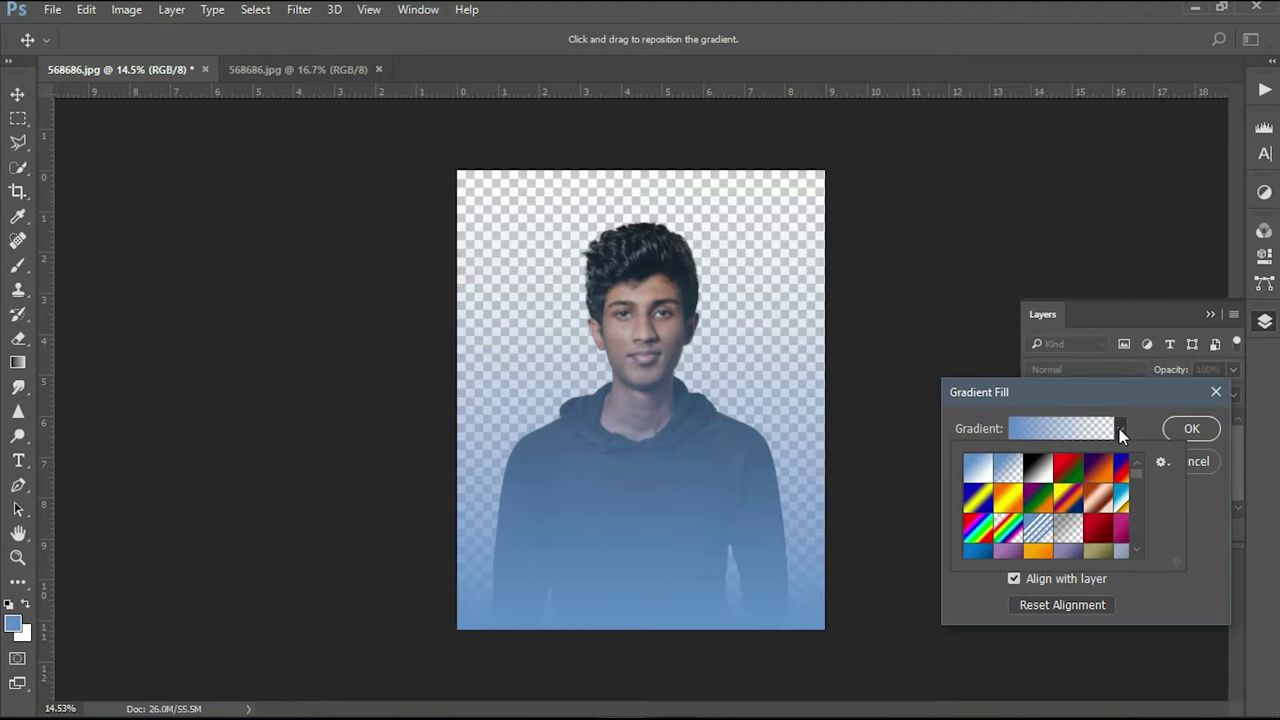
pyautogui.click(985, 467)
pyautogui.click(1120, 429)
pyautogui.click(1078, 460)
pyautogui.click(1059, 491)
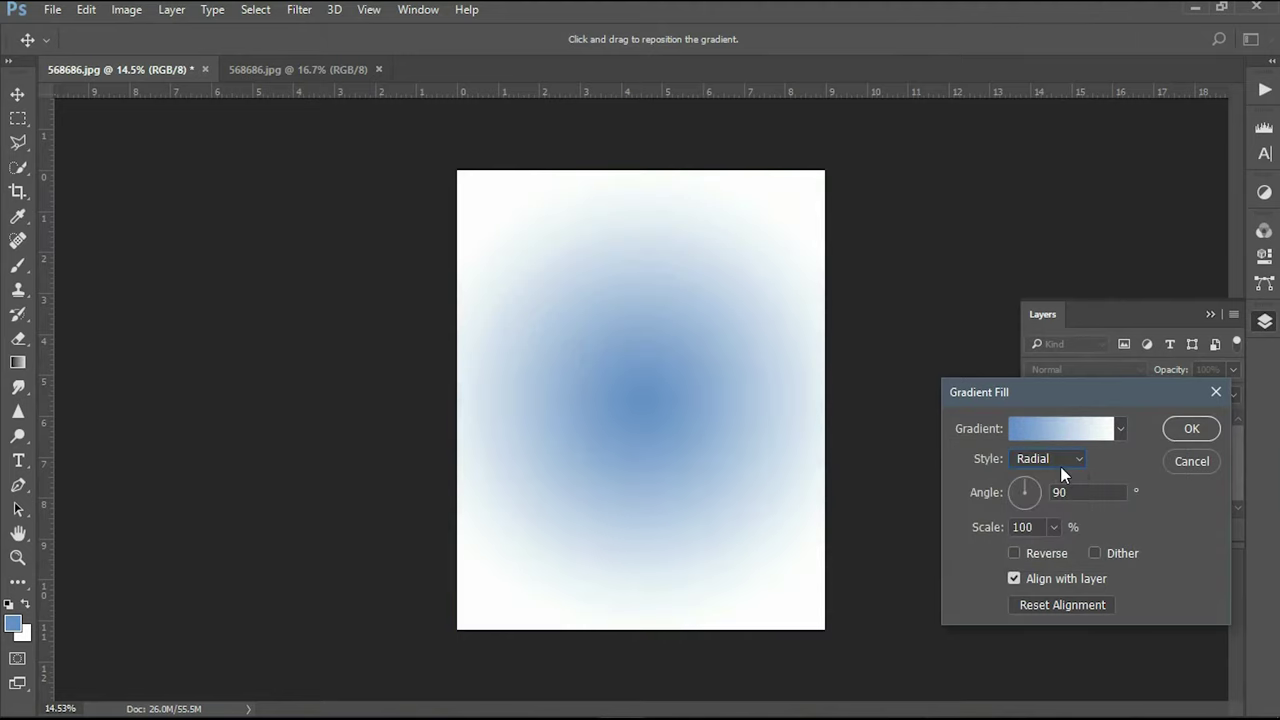
pyautogui.click(1014, 552)
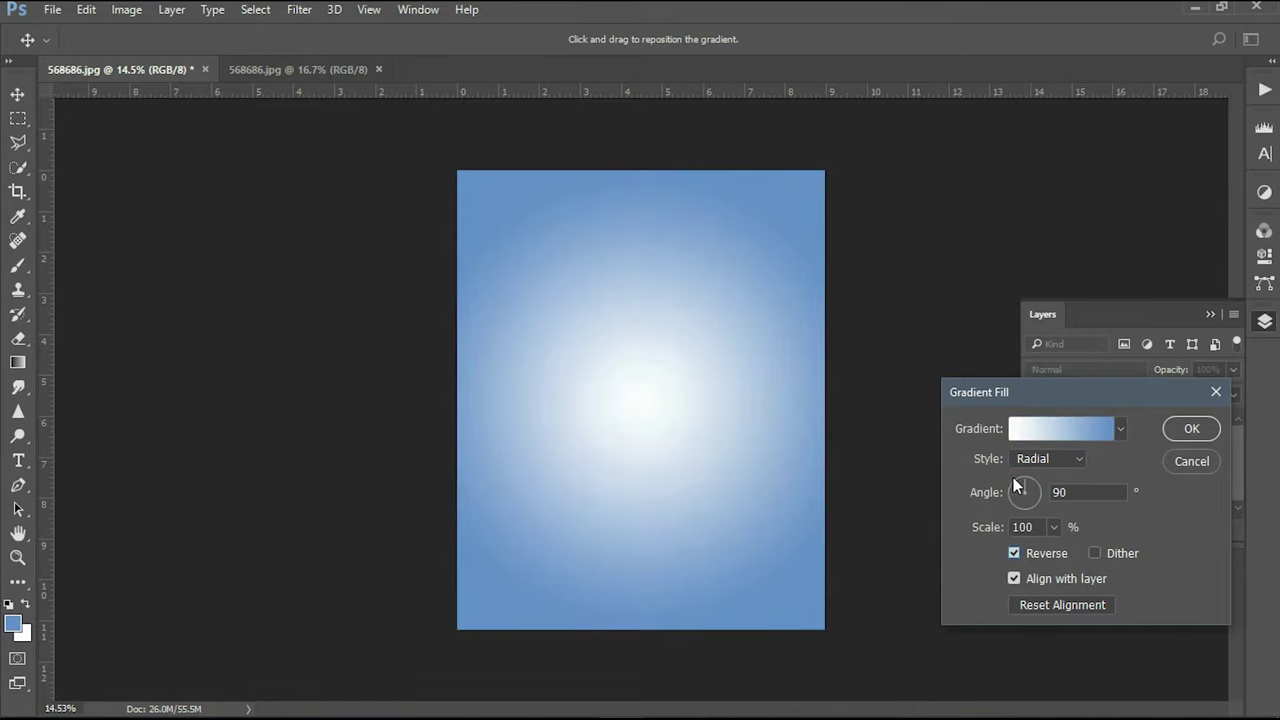
pyautogui.moveTo(984, 530); pyautogui.dragTo(998, 535)
pyautogui.click(1187, 429)
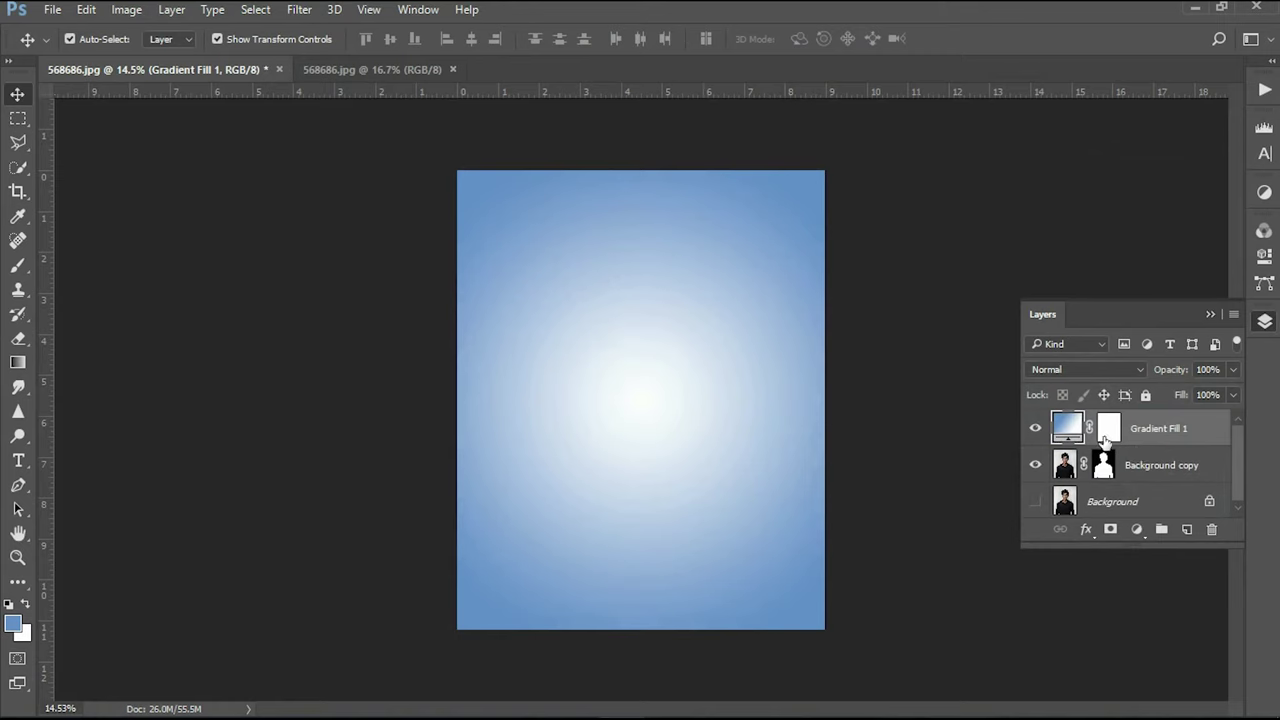
# Step: Move Gradient Fill 1 below Background copy and paint a new layer solid blue
pyautogui.moveTo(1072, 432); pyautogui.dragTo(1080, 478)
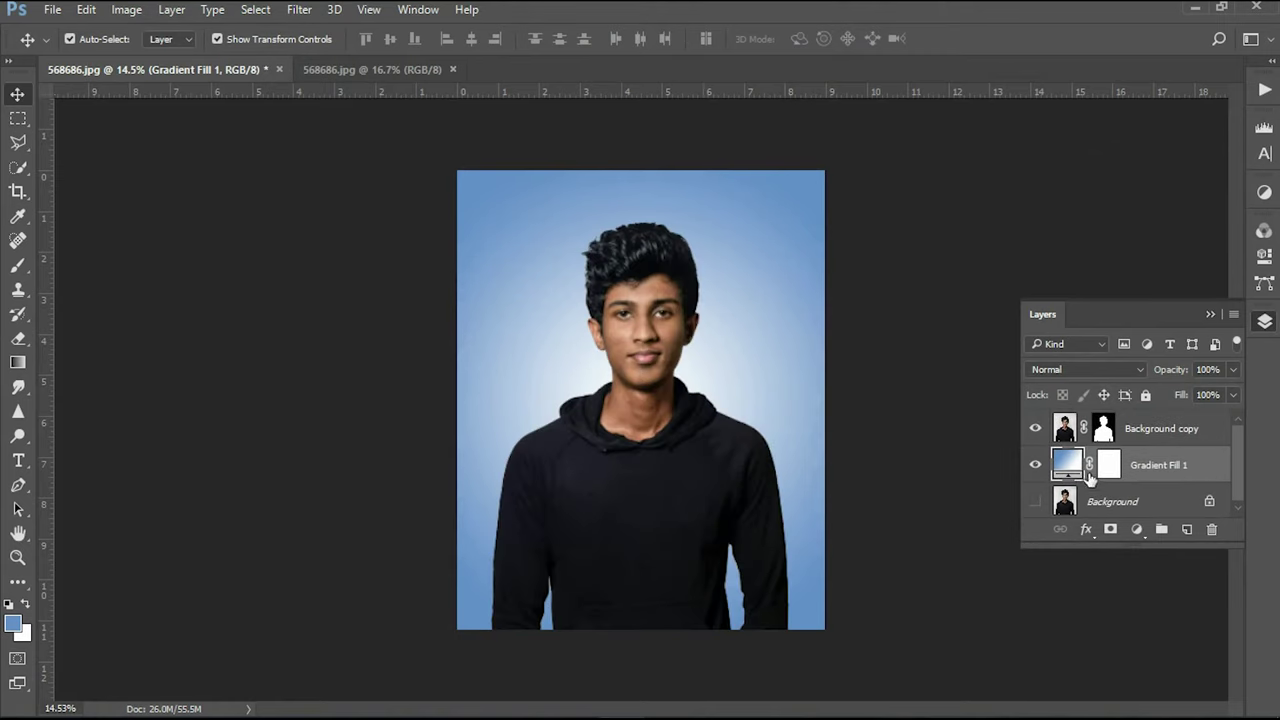
pyautogui.click(1188, 530)
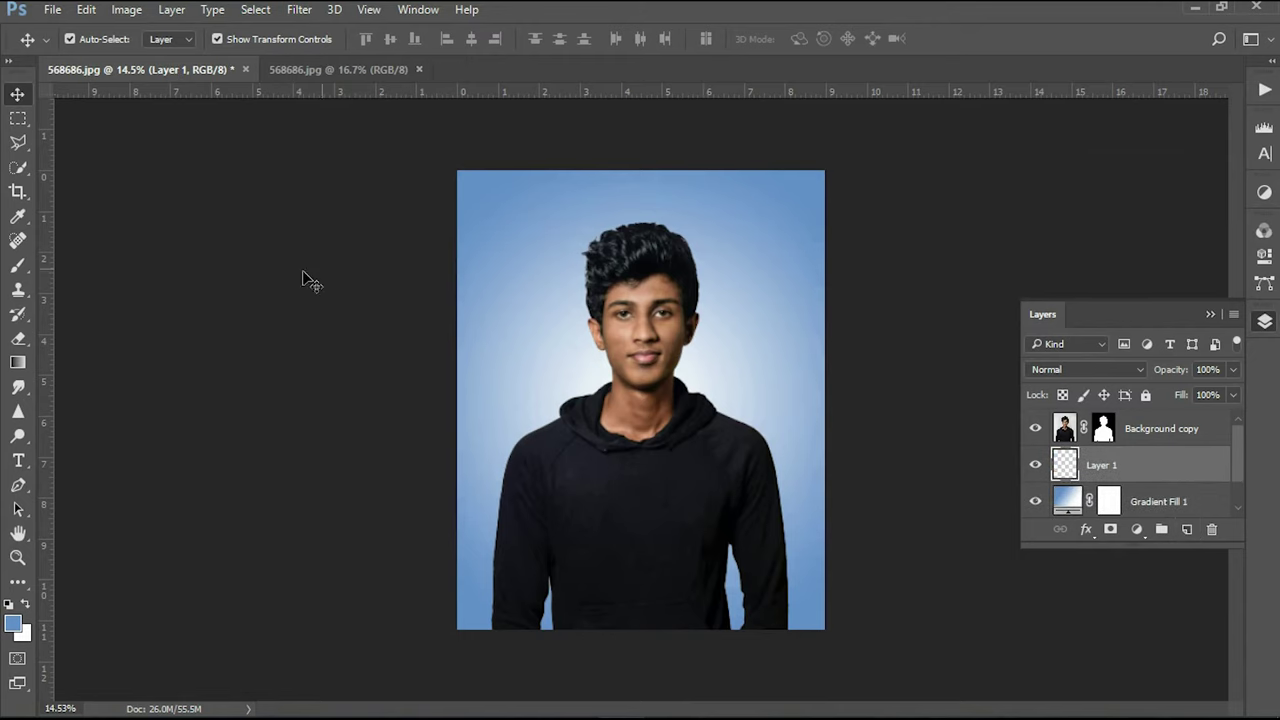
pyautogui.click(18, 266)
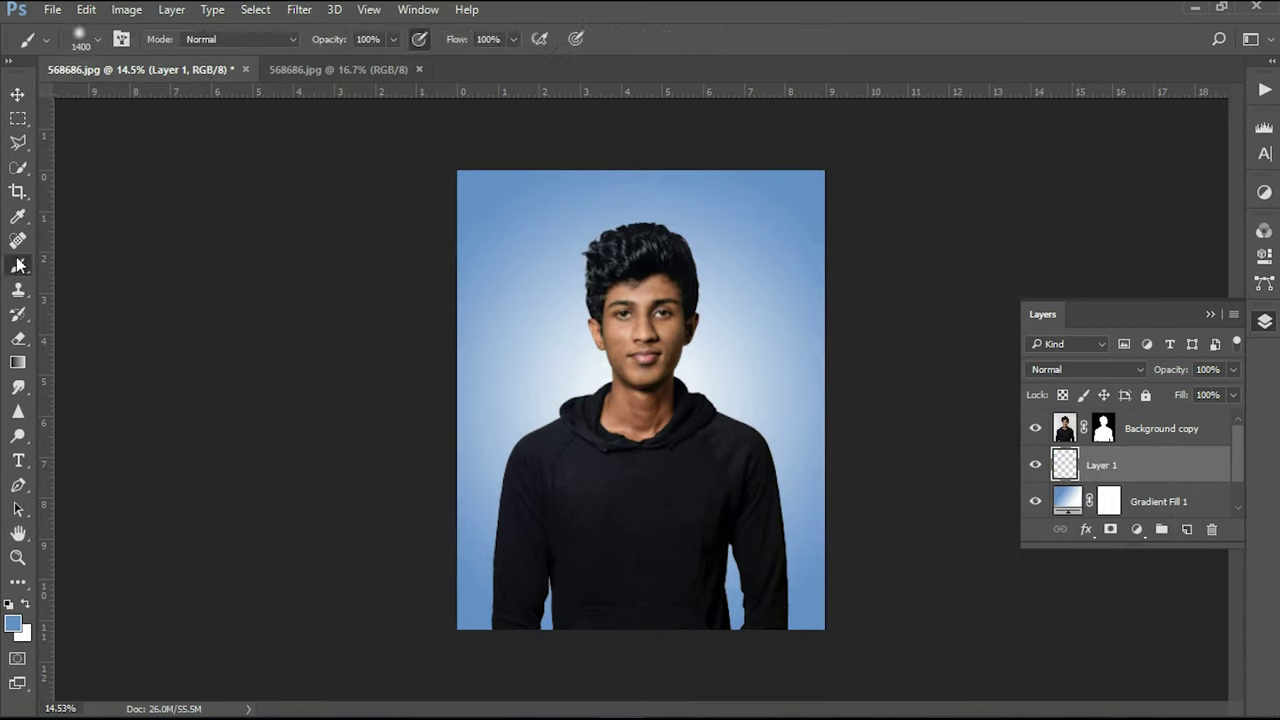
pyautogui.moveTo(700, 214)
pyautogui.mouseDown()
pyautogui.moveTo(357, 234)
pyautogui.moveTo(317, 371)
pyautogui.moveTo(526, 485)
pyautogui.moveTo(920, 629)
pyautogui.mouseUp()
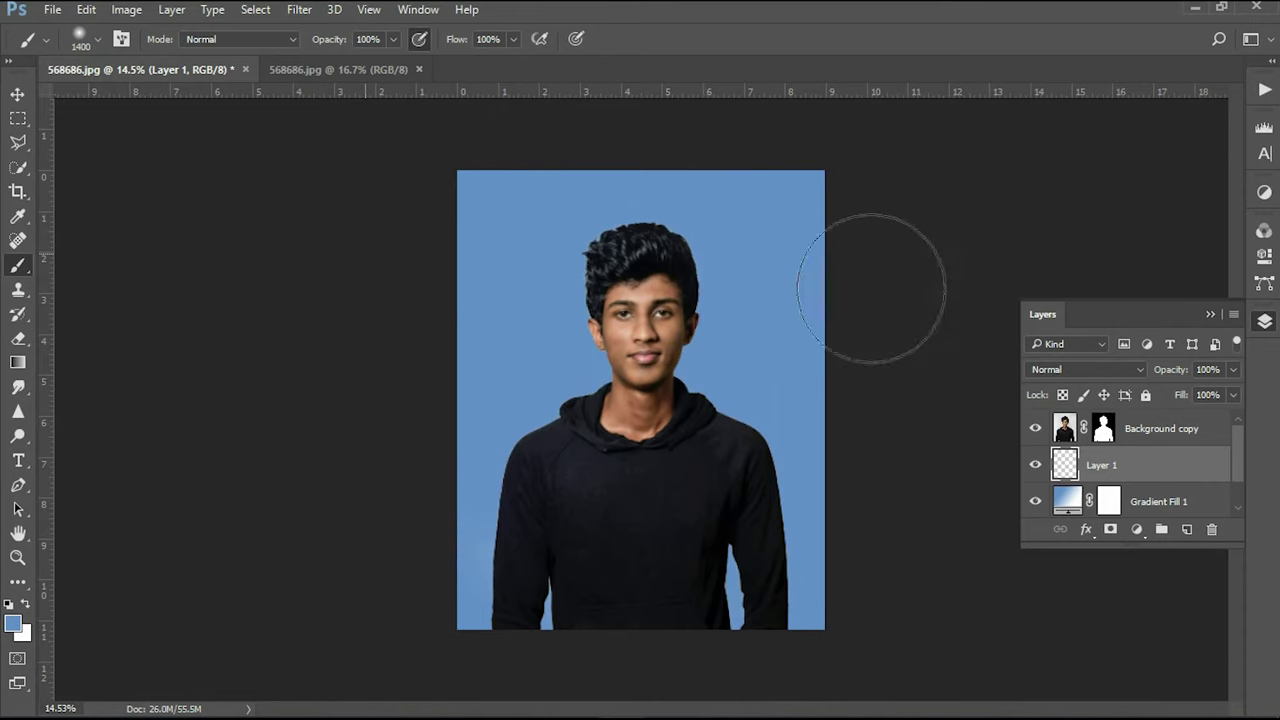
pyautogui.moveTo(492, 523); pyautogui.dragTo(709, 600)
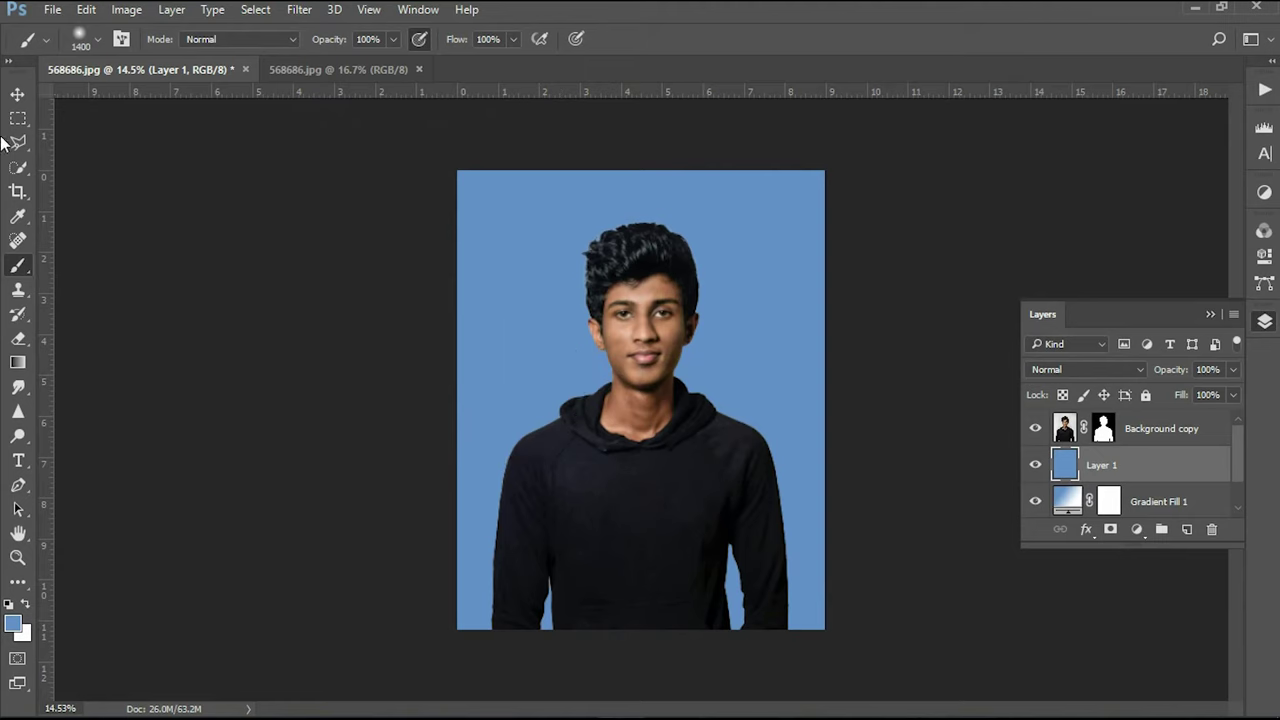
# Step: Lower the blue Layer 1 opacity to 50%
pyautogui.click(18, 94)
pyautogui.moveTo(1183, 372); pyautogui.dragTo(1145, 370)
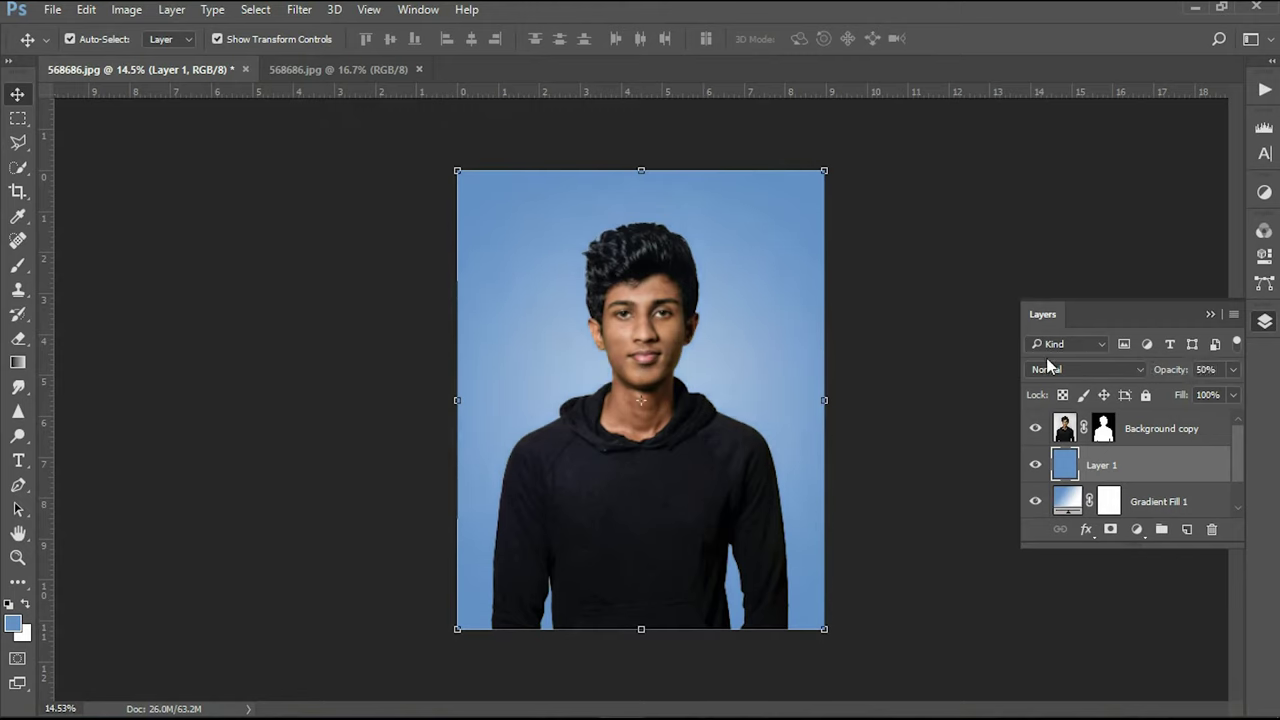
pyautogui.click(295, 330)
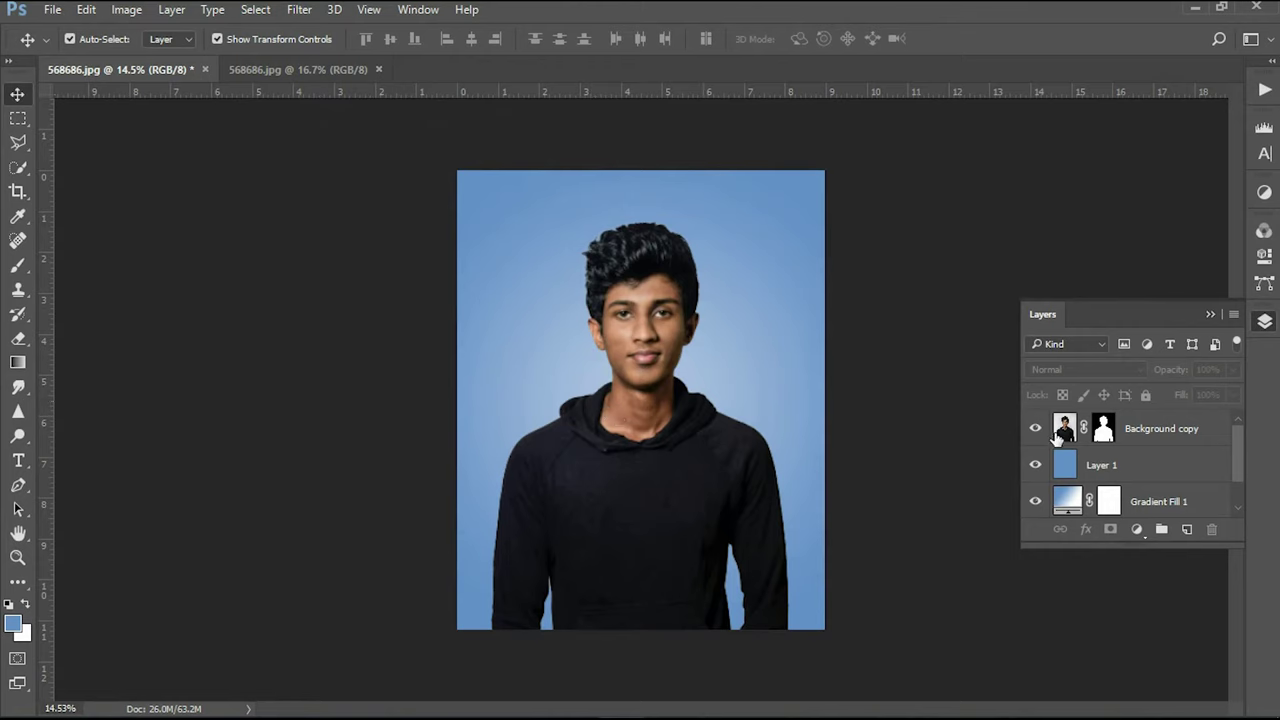
# Step: Merge all visible layers into a new Layer 2 on top
pyautogui.click(1068, 440)
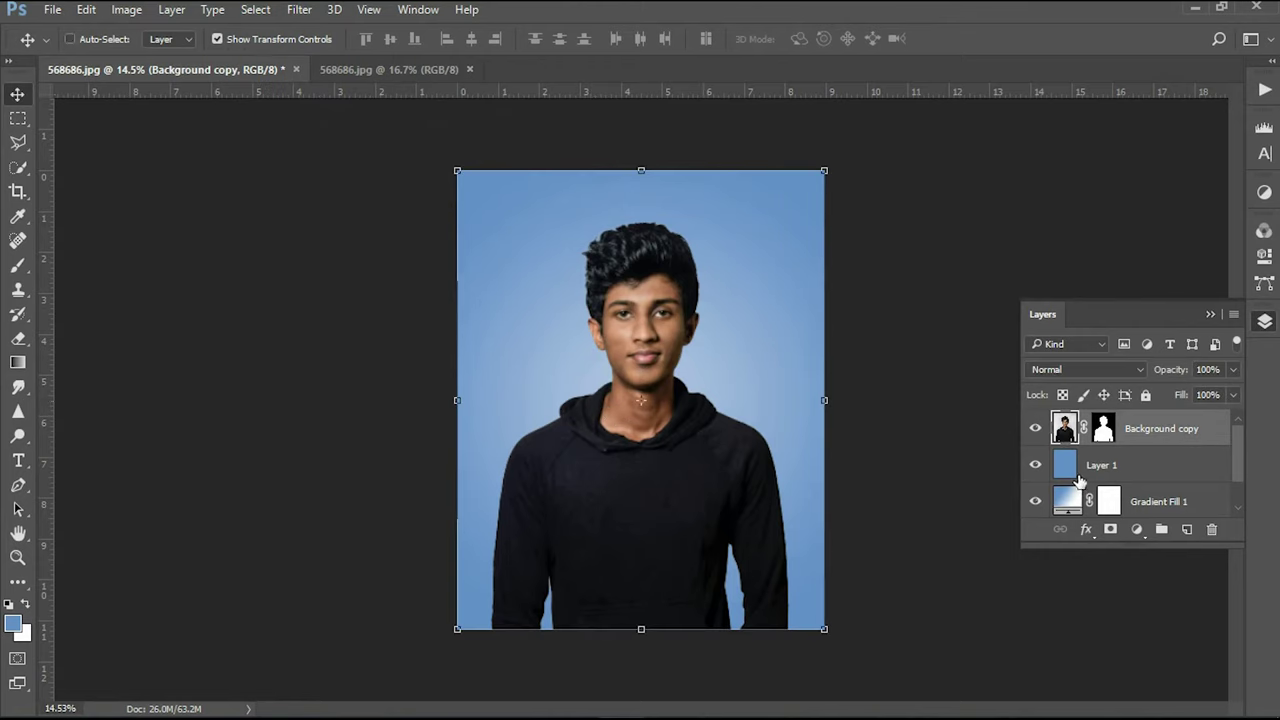
pyautogui.hotkey('ctrl', 'a')
pyautogui.hotkey('ctrl', 'shift', 'c')
pyautogui.hotkey('ctrl', 'v')
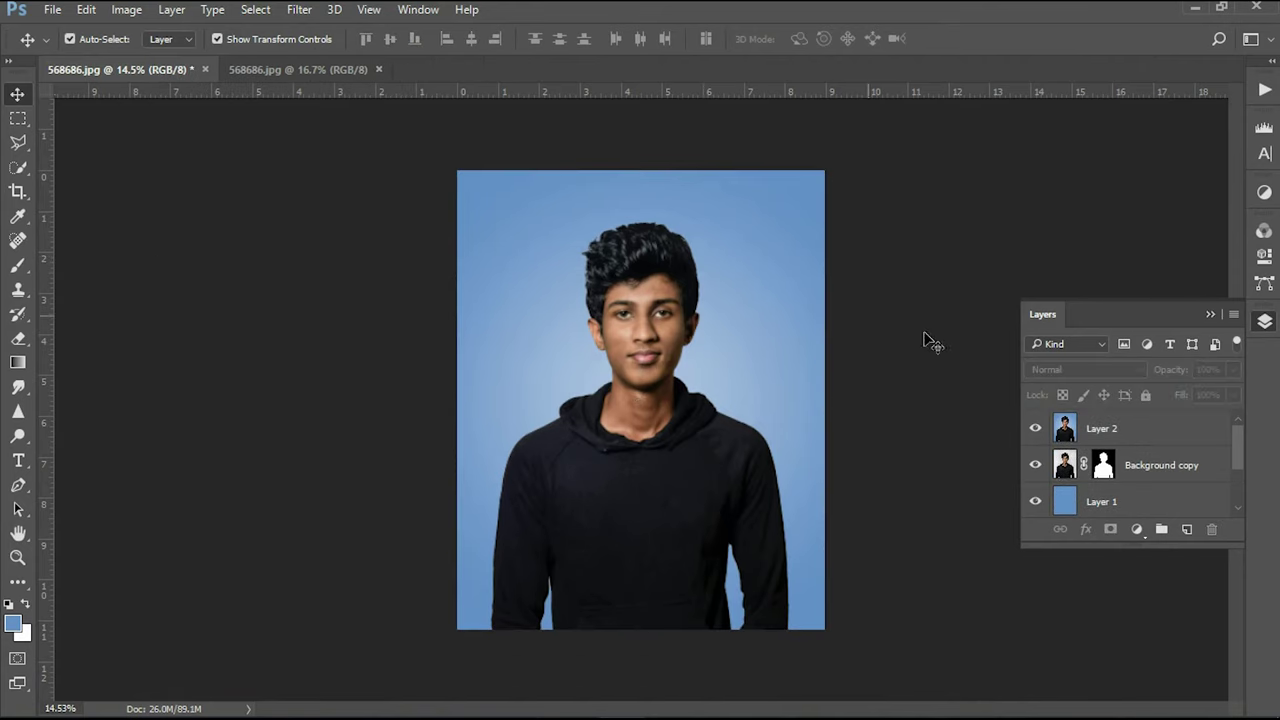
pyautogui.click(1110, 430)
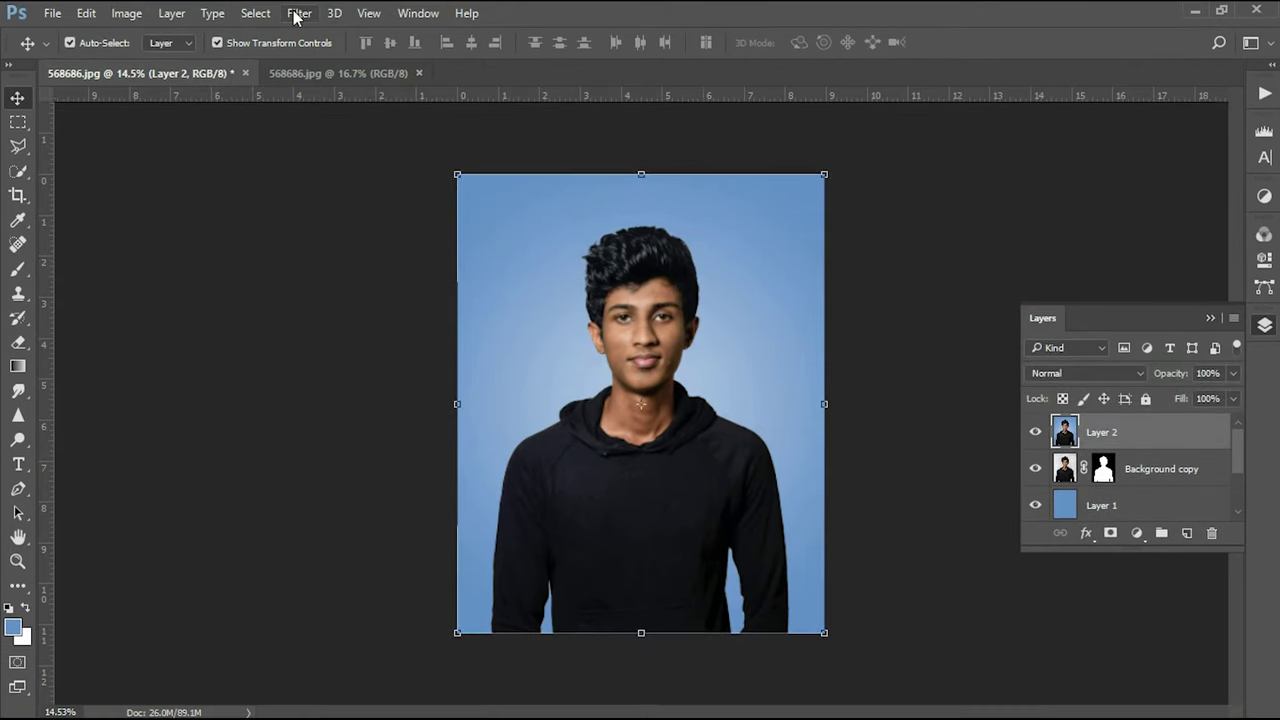
# Step: Apply a Gaussian Blur of 15.3 pixels to Layer 2
pyautogui.click(297, 15)
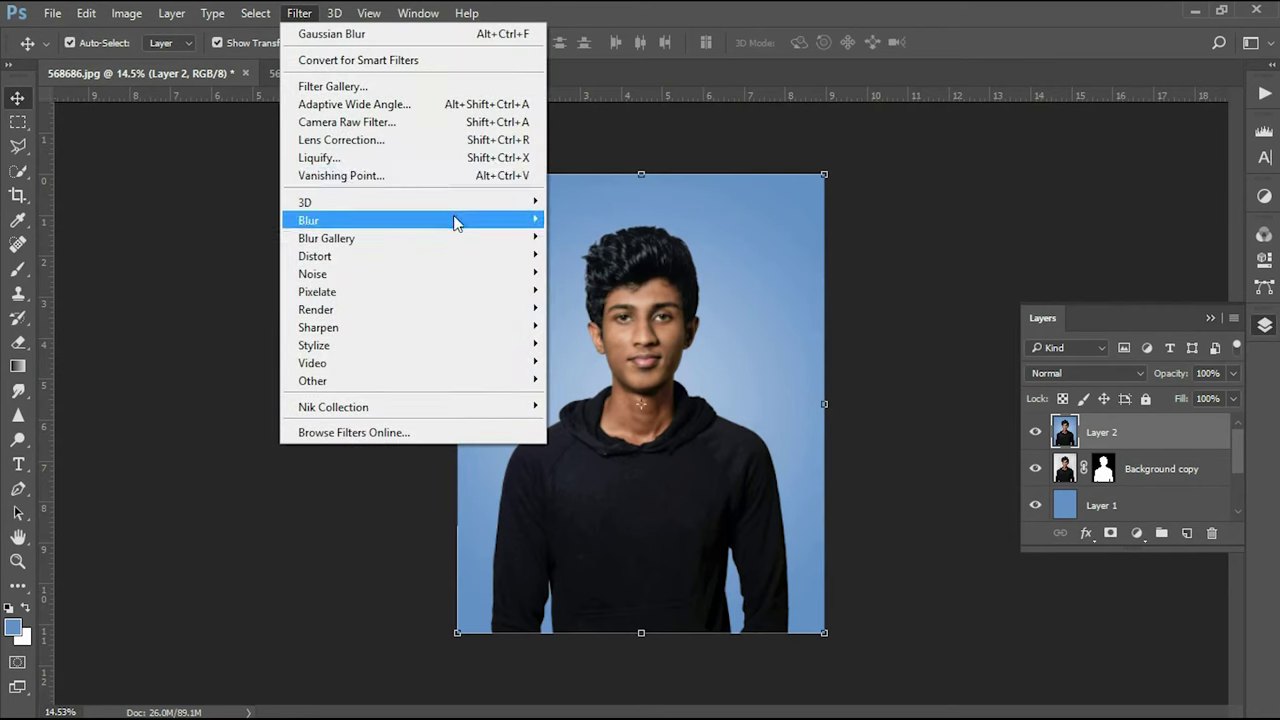
pyautogui.moveTo(410, 220)
pyautogui.click(590, 291)
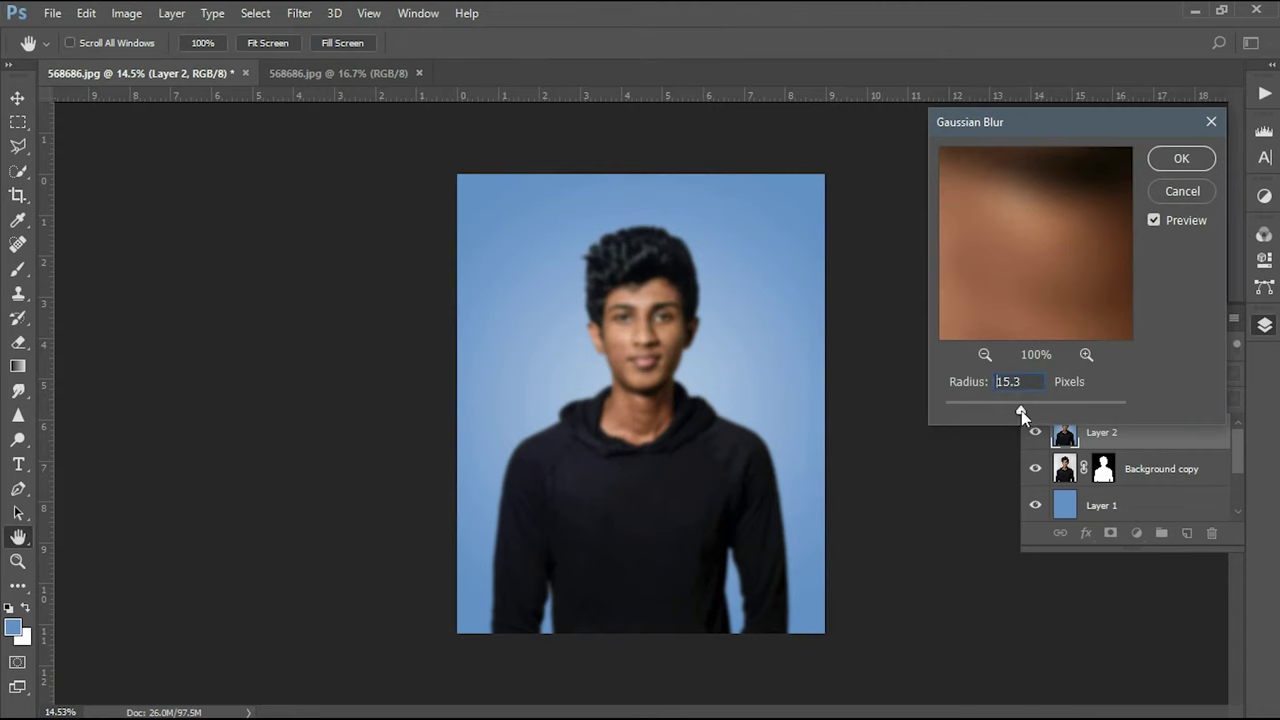
pyautogui.moveTo(1021, 410); pyautogui.dragTo(1021, 410)
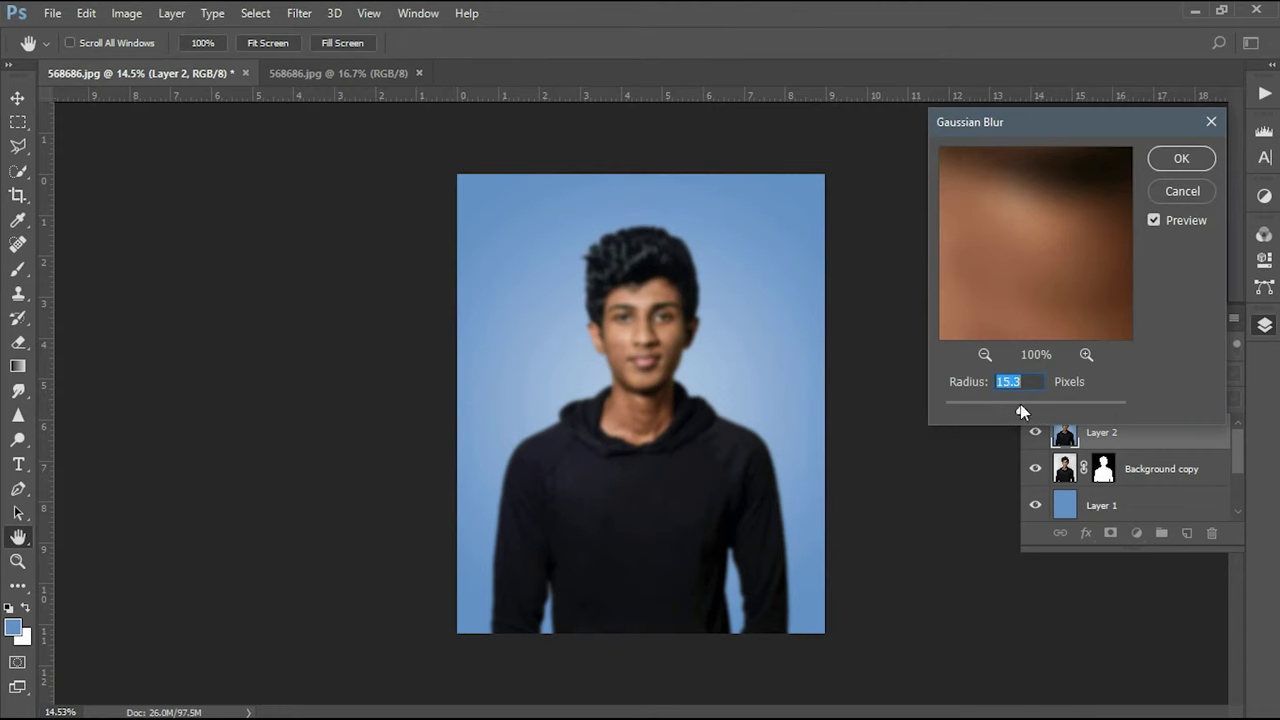
pyautogui.click(1177, 162)
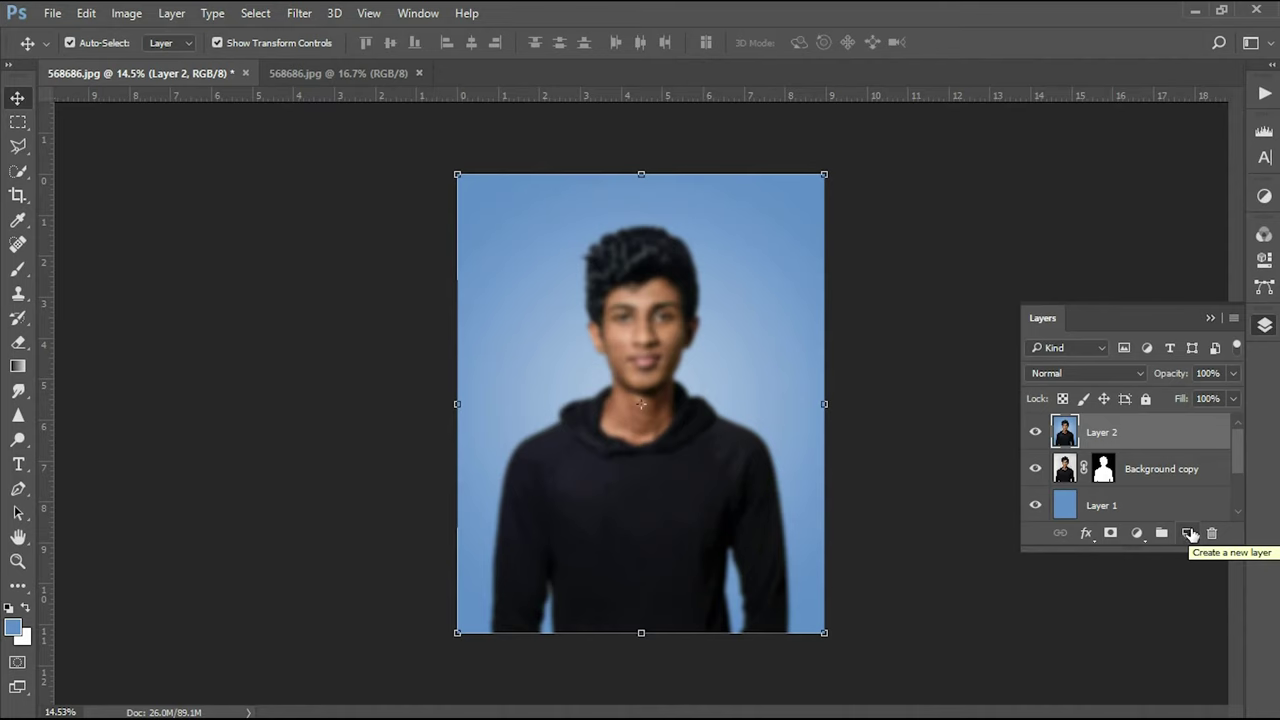
# Step: Create Layer 3 and set up a textured brush enlarged to 500 px
pyautogui.click(1188, 533)
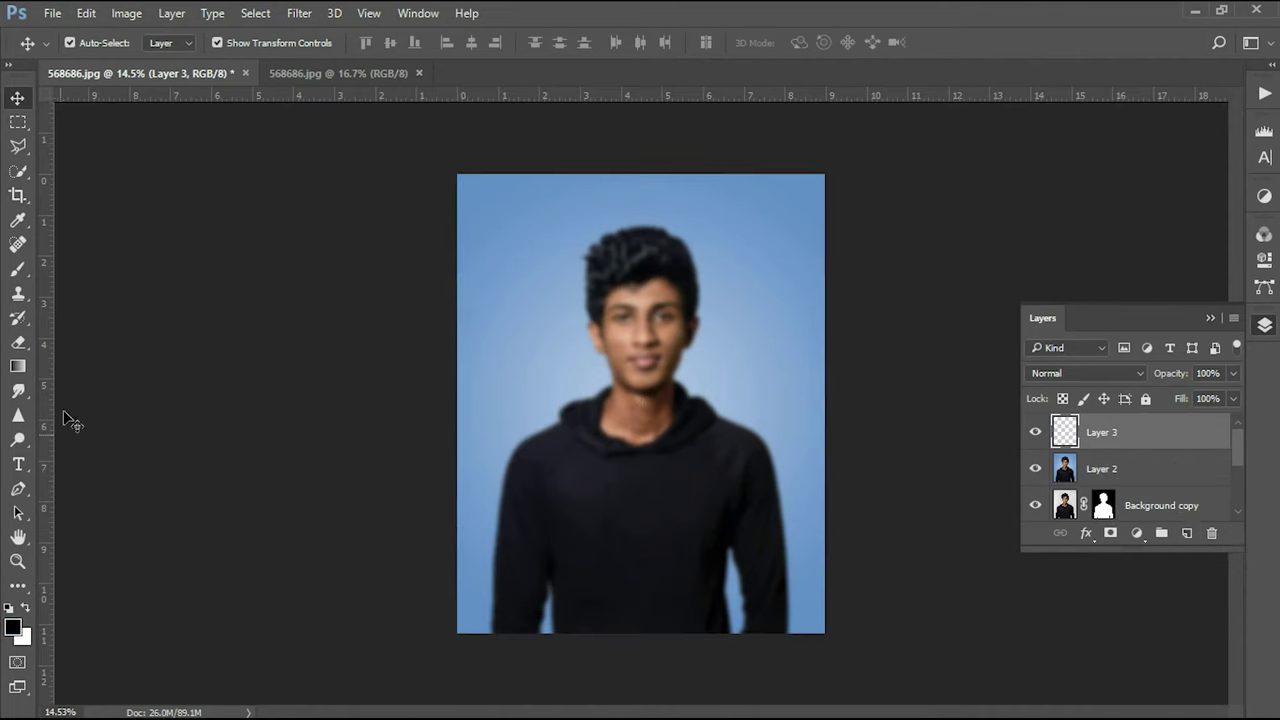
pyautogui.click(18, 268)
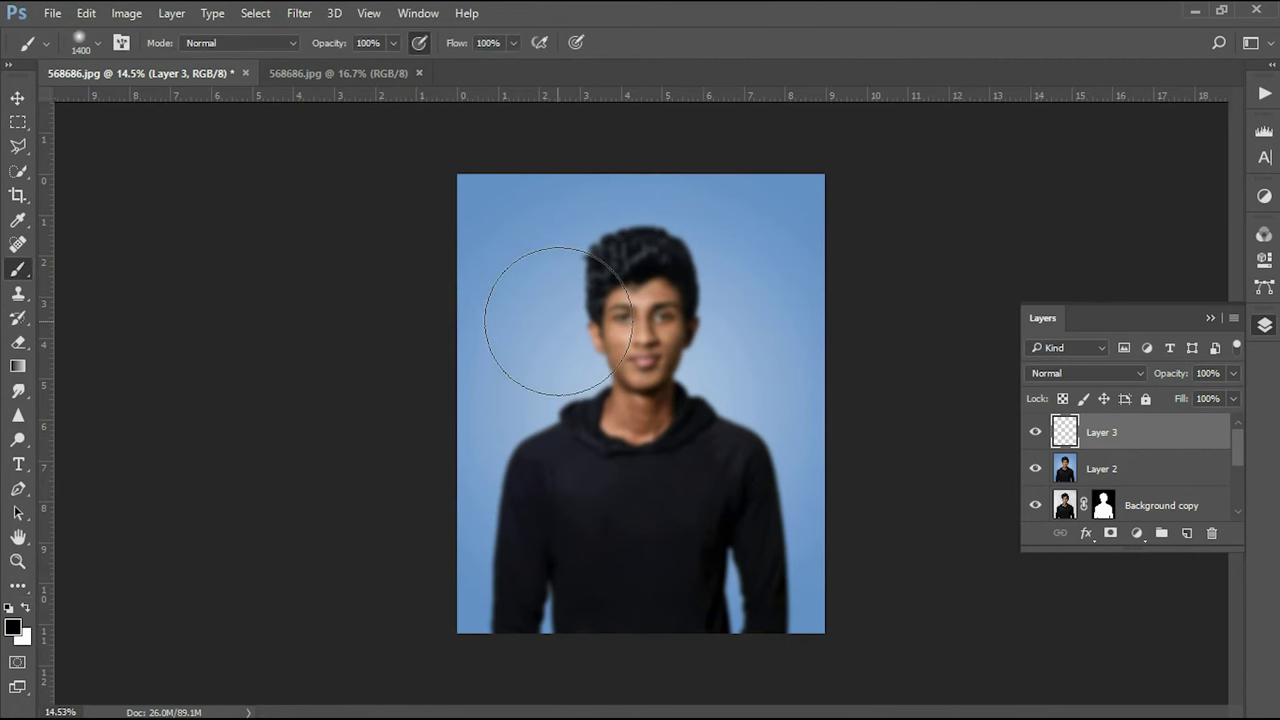
pyautogui.rightClick(645, 315)
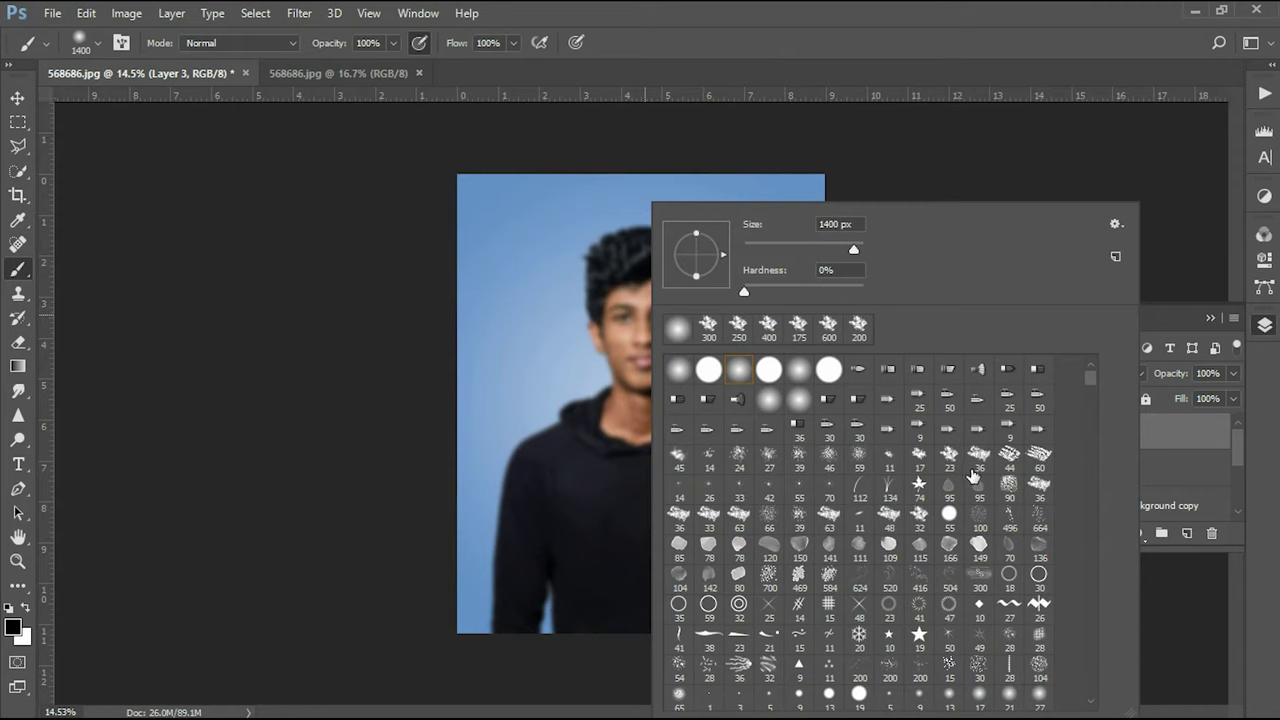
pyautogui.click(950, 458)
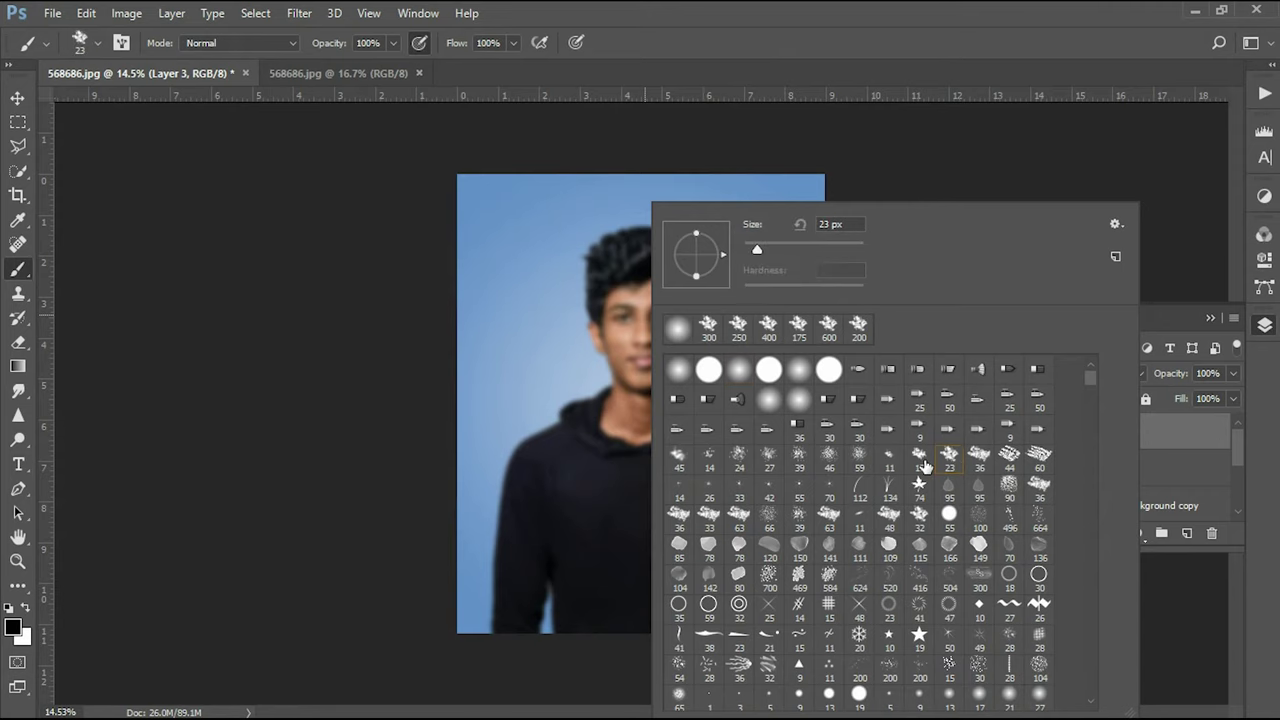
pyautogui.press('Return')
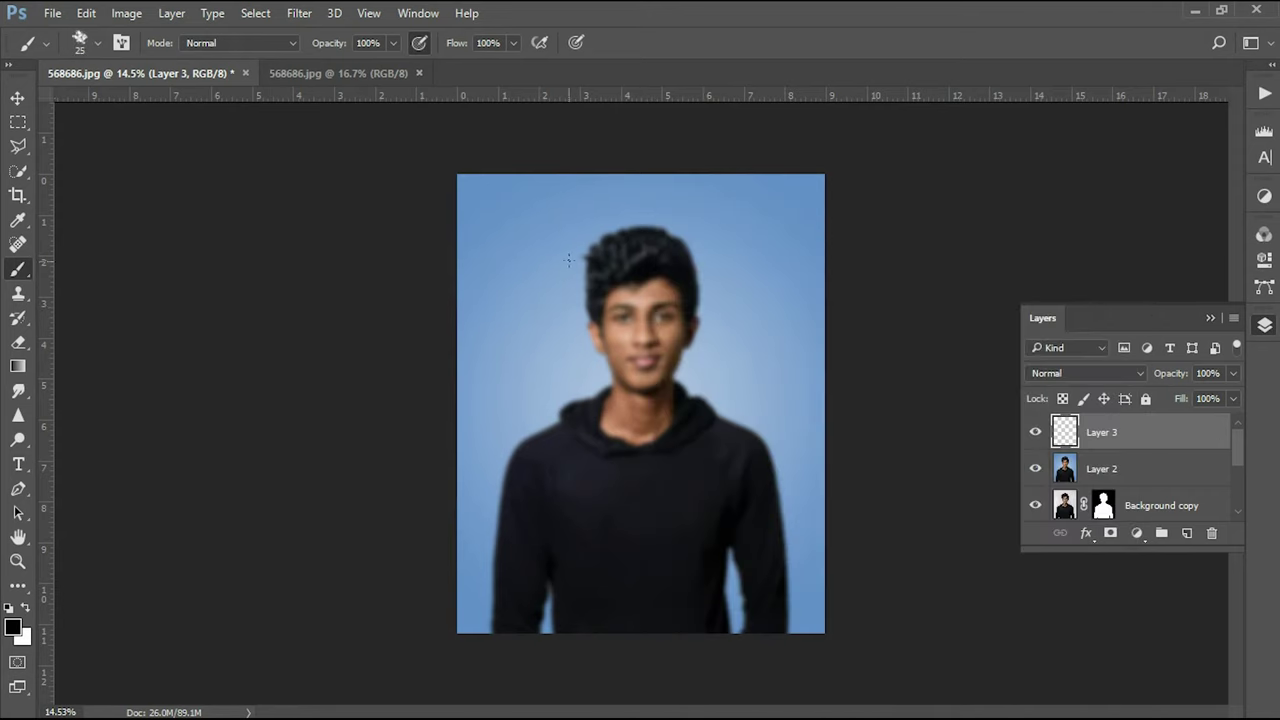
pyautogui.press(']')
pyautogui.press(']')
pyautogui.press(']')
pyautogui.press(']')
pyautogui.press(']')
pyautogui.press(']')
# Step: Paint four black vertical strokes, shrinking the brush from 500 to 300, 250 and 200
pyautogui.moveTo(562, 190); pyautogui.dragTo(540, 670)
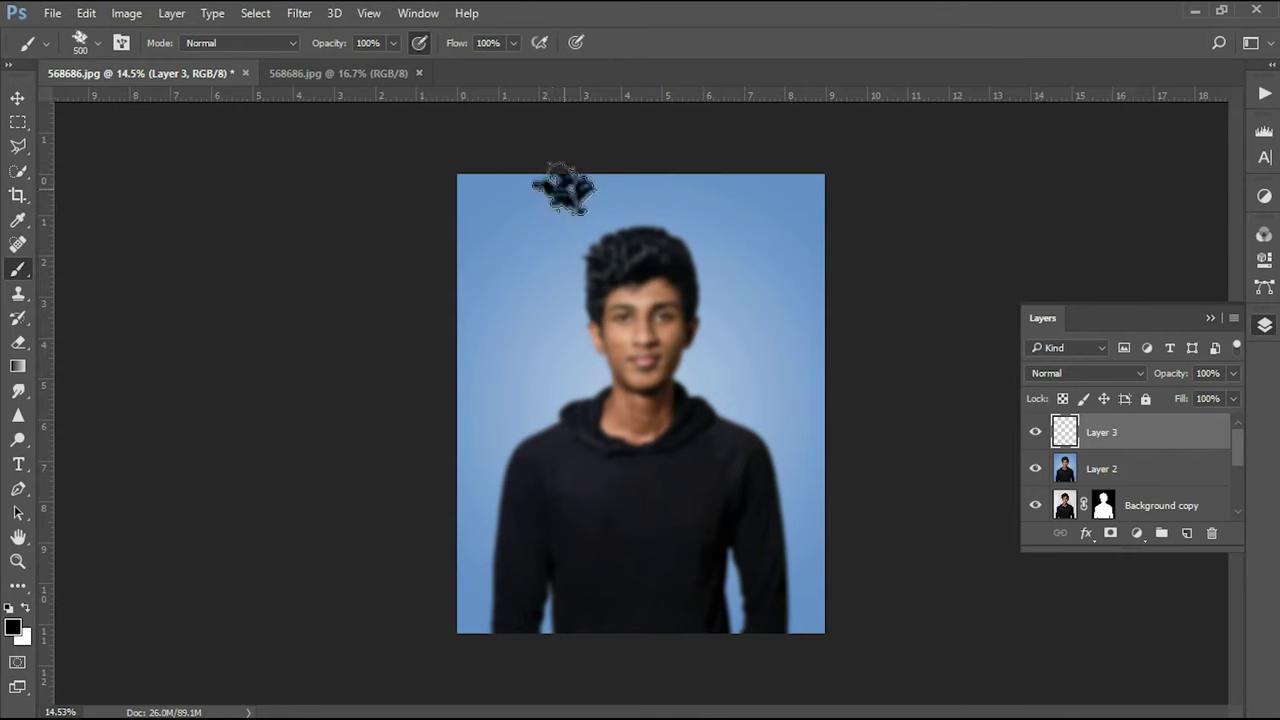
pyautogui.press('[')
pyautogui.press('[')
pyautogui.moveTo(675, 178); pyautogui.dragTo(700, 697)
pyautogui.press('[')
pyautogui.moveTo(766, 178); pyautogui.dragTo(770, 680)
pyautogui.press('[')
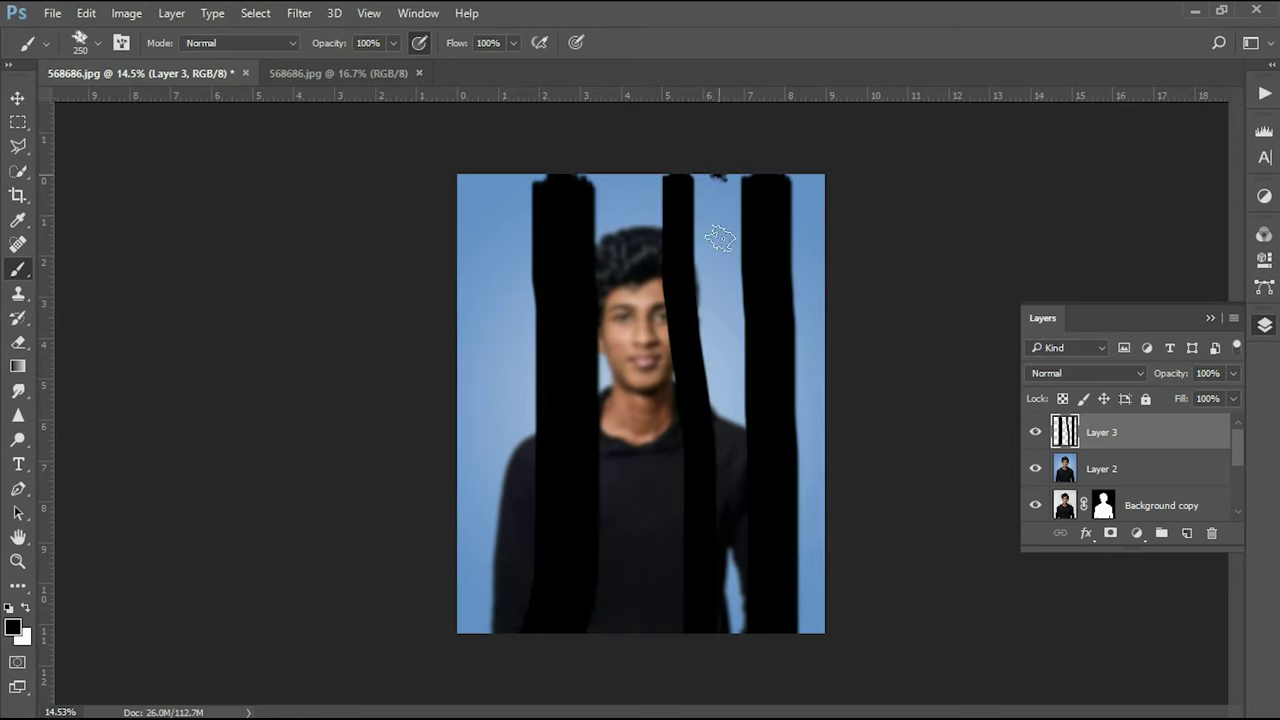
pyautogui.moveTo(718, 178); pyautogui.dragTo(725, 500)
# Step: Paint crossing black diagonal strokes and fill the right edge with a 500 px brush
pyautogui.click(508, 178)
pyautogui.moveTo(510, 180); pyautogui.dragTo(458, 405)
pyautogui.moveTo(470, 218); pyautogui.dragTo(662, 628)
pyautogui.press(']')
pyautogui.press(']')
pyautogui.press(']')
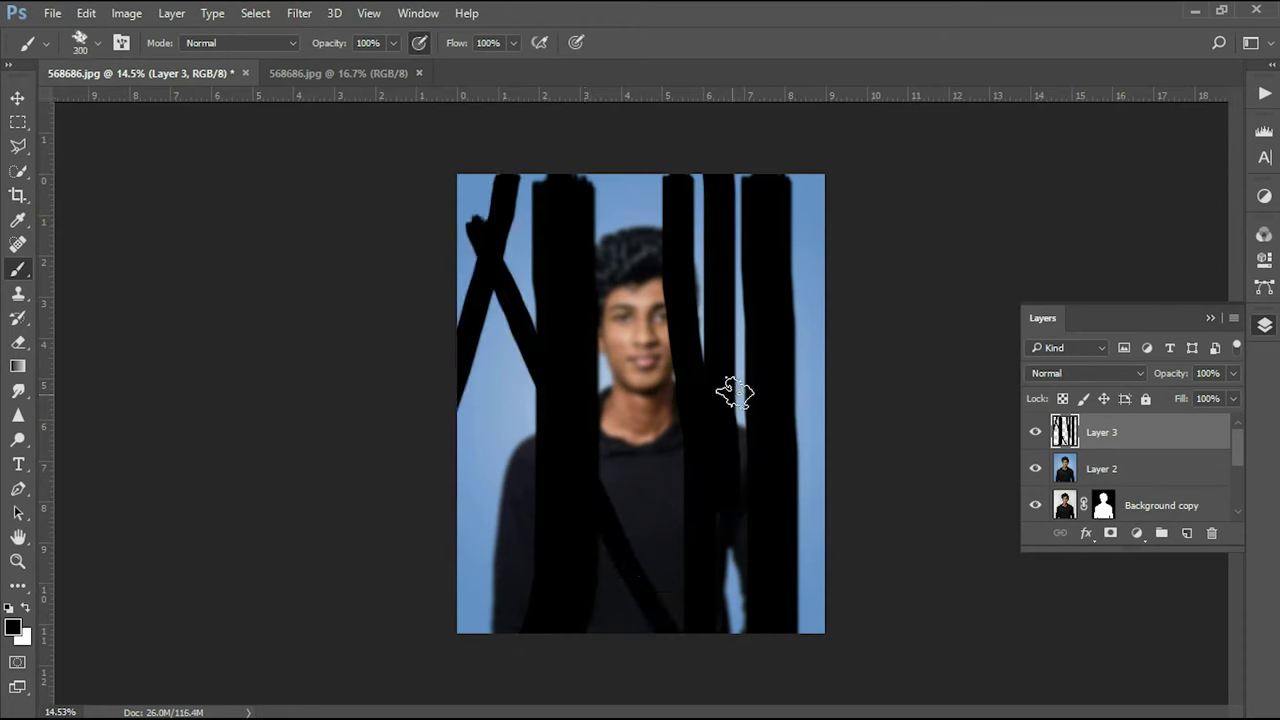
pyautogui.moveTo(748, 382); pyautogui.dragTo(423, 586)
pyautogui.moveTo(795, 420); pyautogui.dragTo(866, 634)
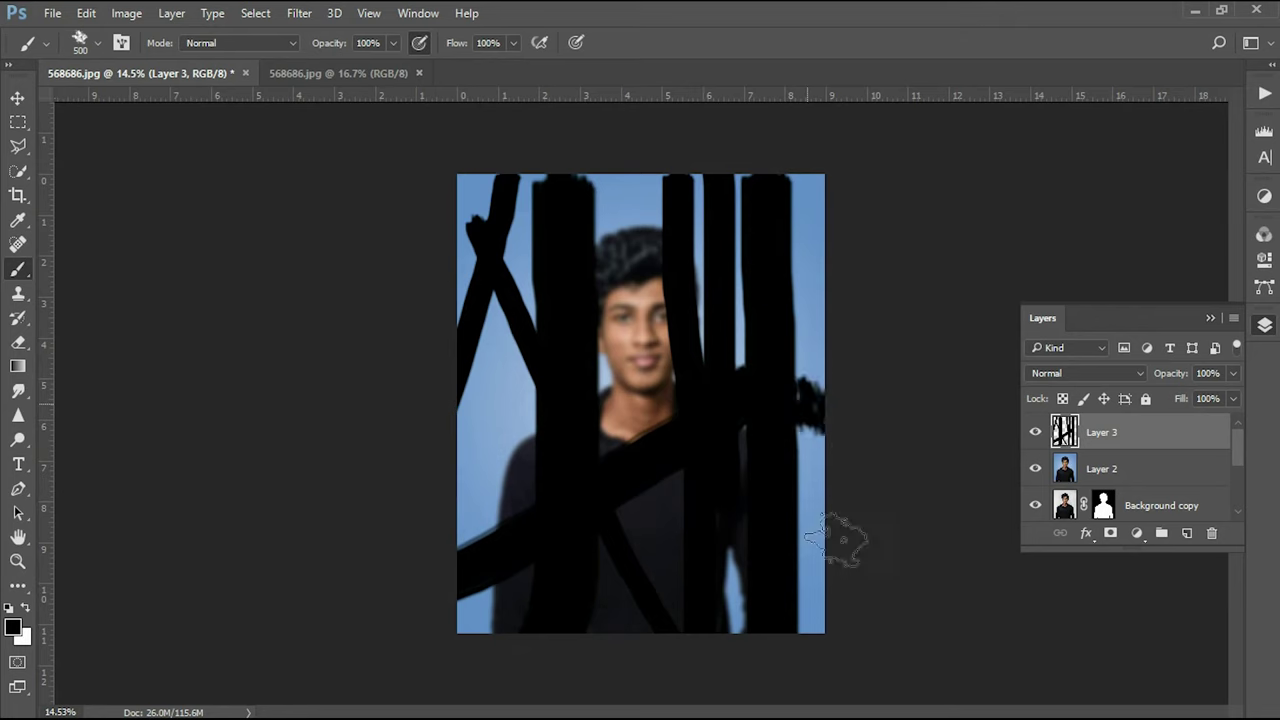
pyautogui.moveTo(828, 278); pyautogui.dragTo(832, 306)
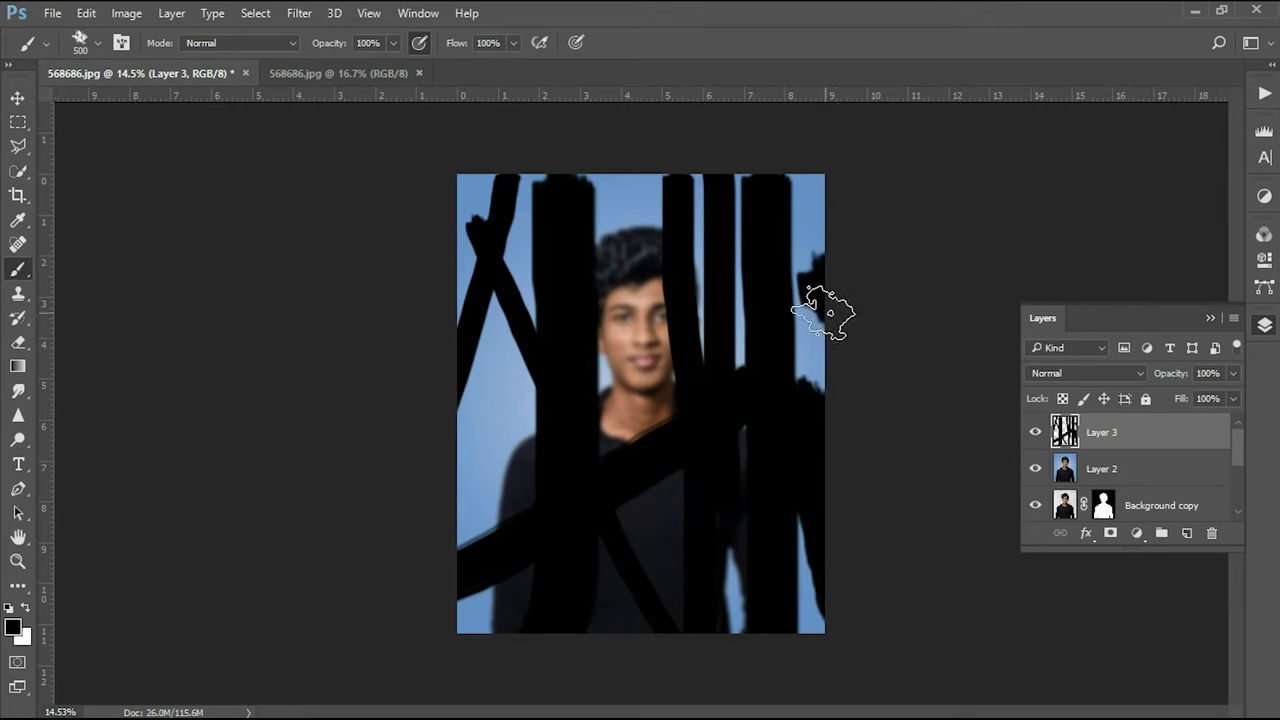
pyautogui.click(18, 98)
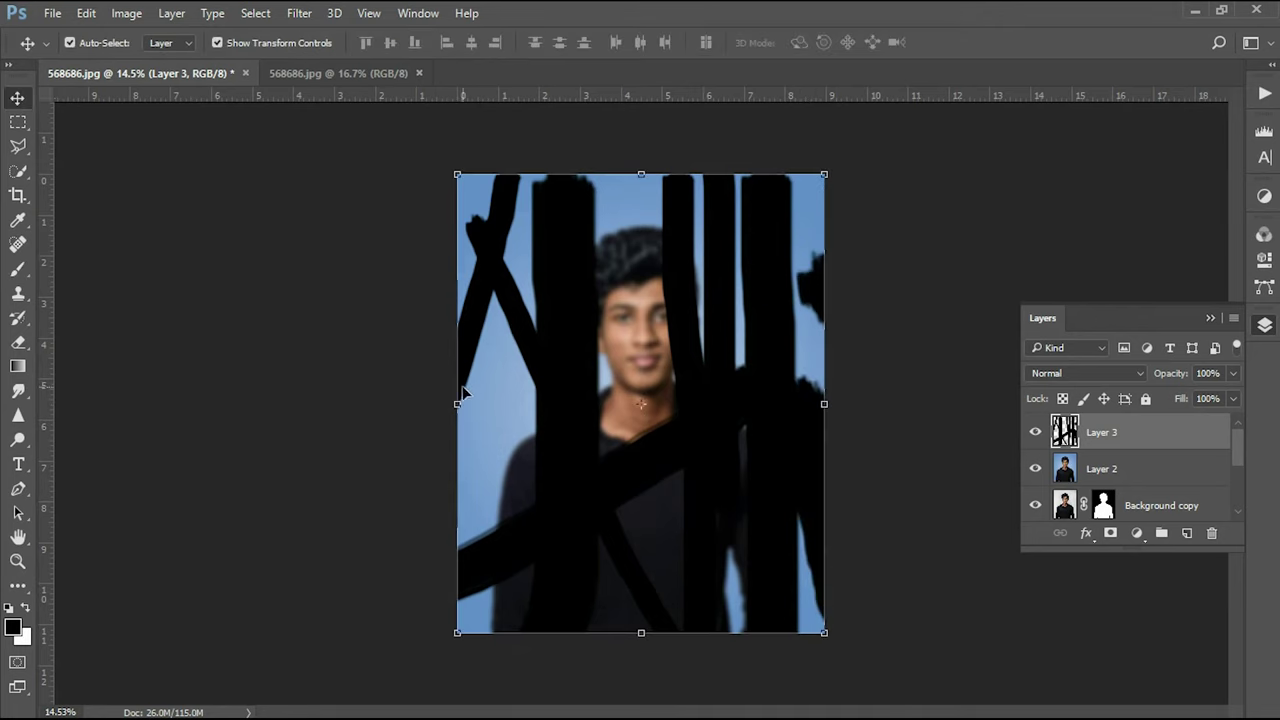
pyautogui.click(310, 345)
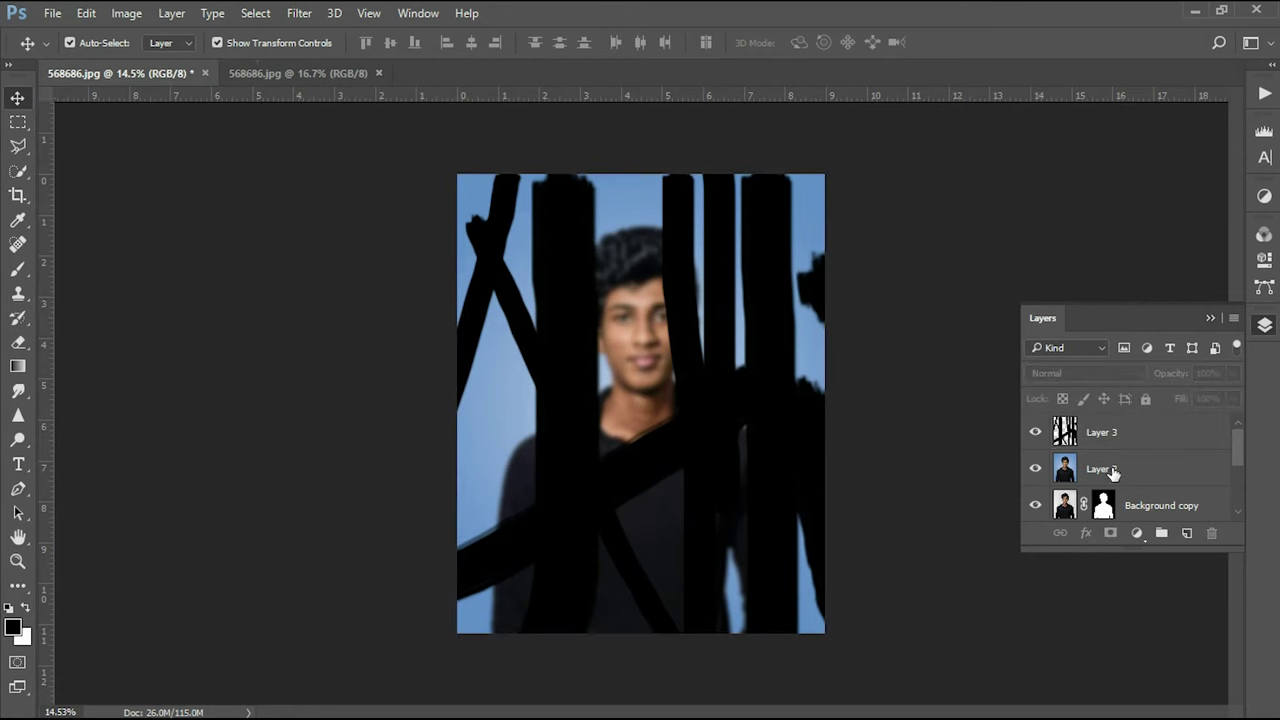
# Step: Convert Layer 2 into a smart object
pyautogui.click(1113, 473)
pyautogui.rightClick(1113, 473)
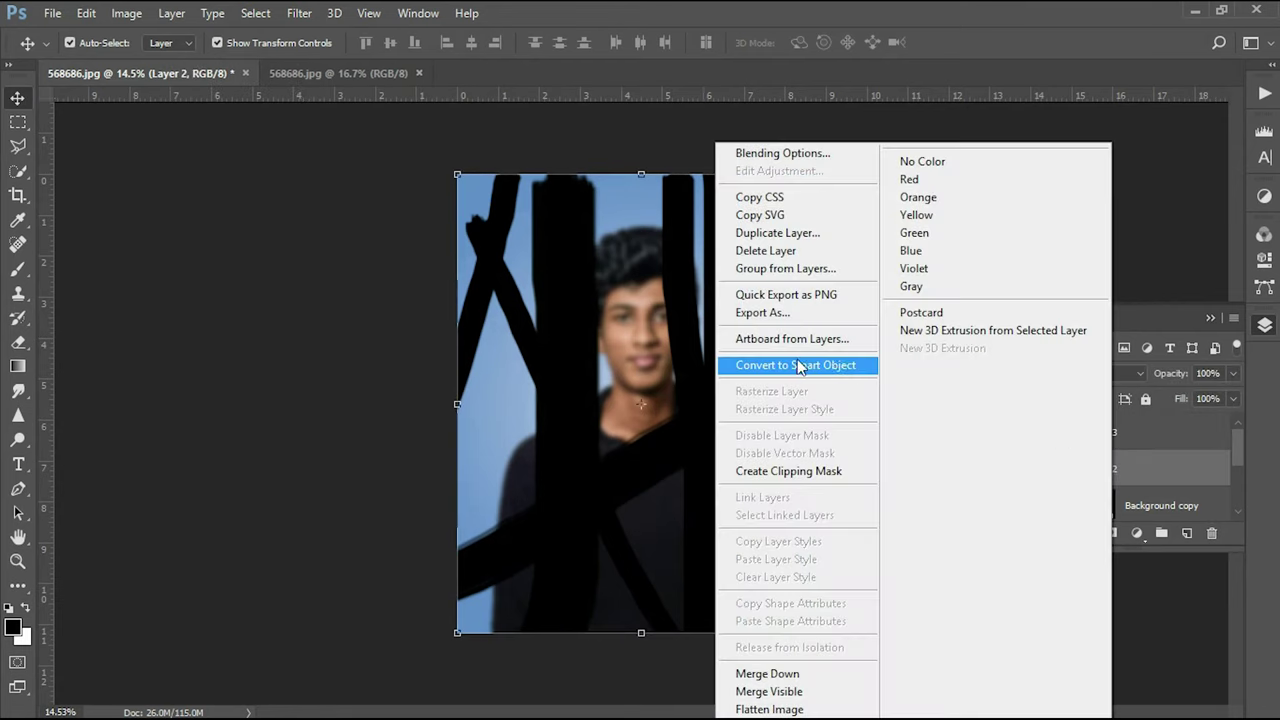
pyautogui.click(800, 367)
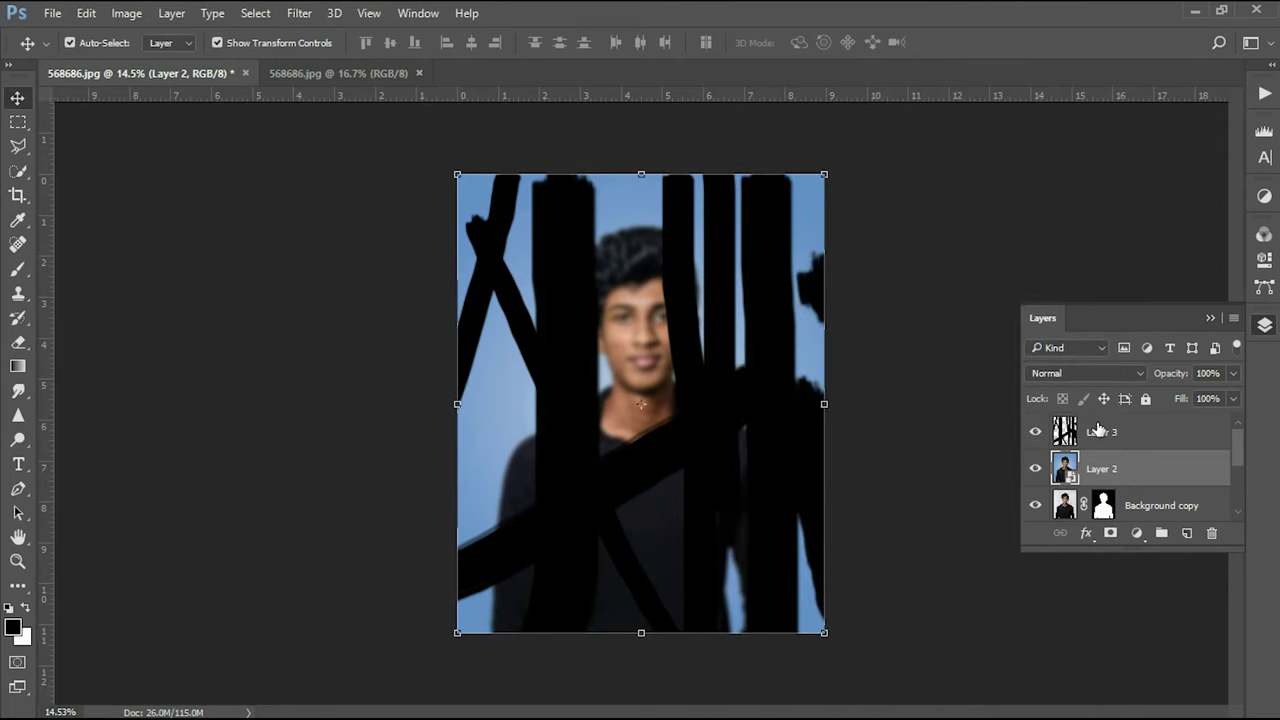
# Step: Move Layer 3 below Layer 2 and clip Layer 2 to Layer 3's strokes
pyautogui.moveTo(1102, 428); pyautogui.dragTo(1122, 482)
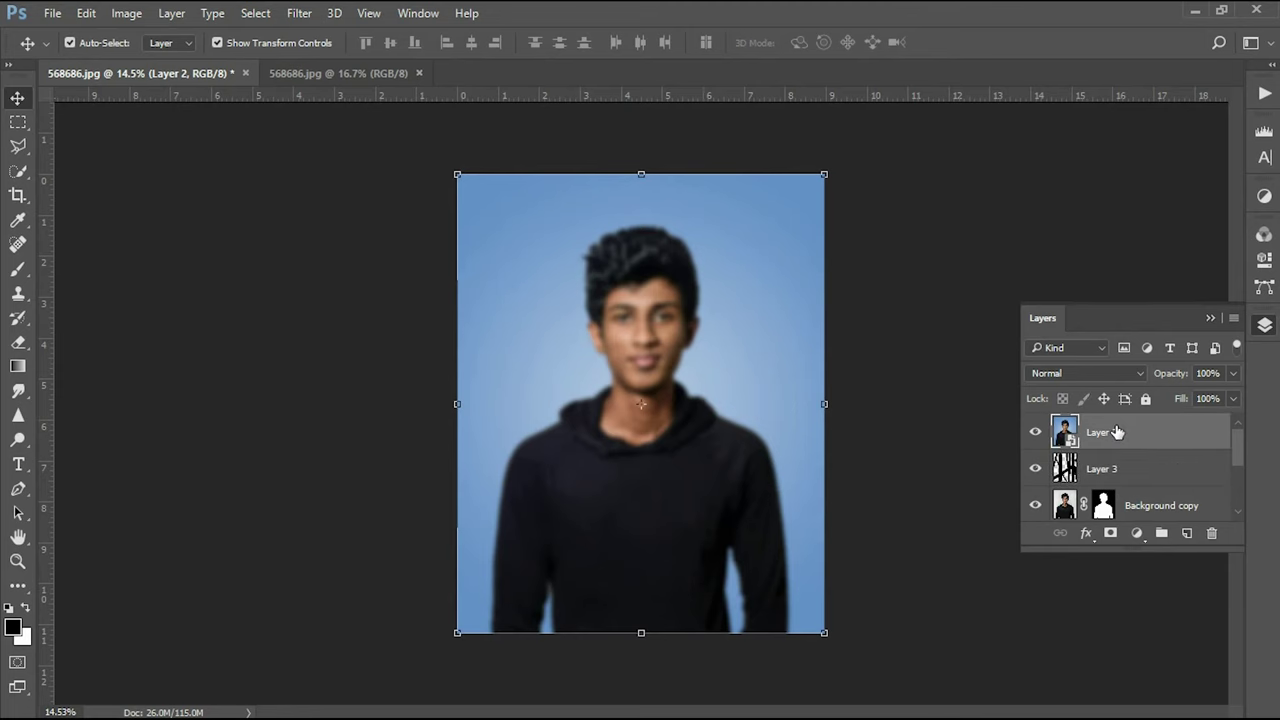
pyautogui.rightClick(1117, 432)
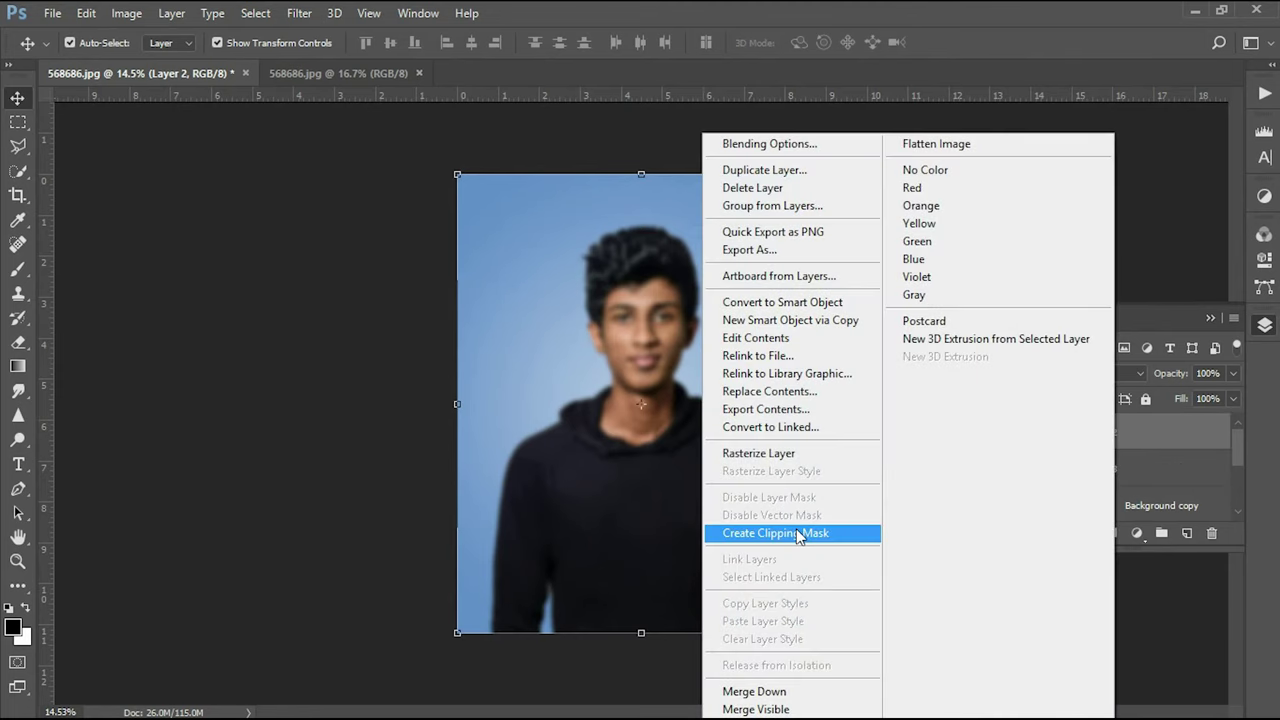
pyautogui.click(792, 532)
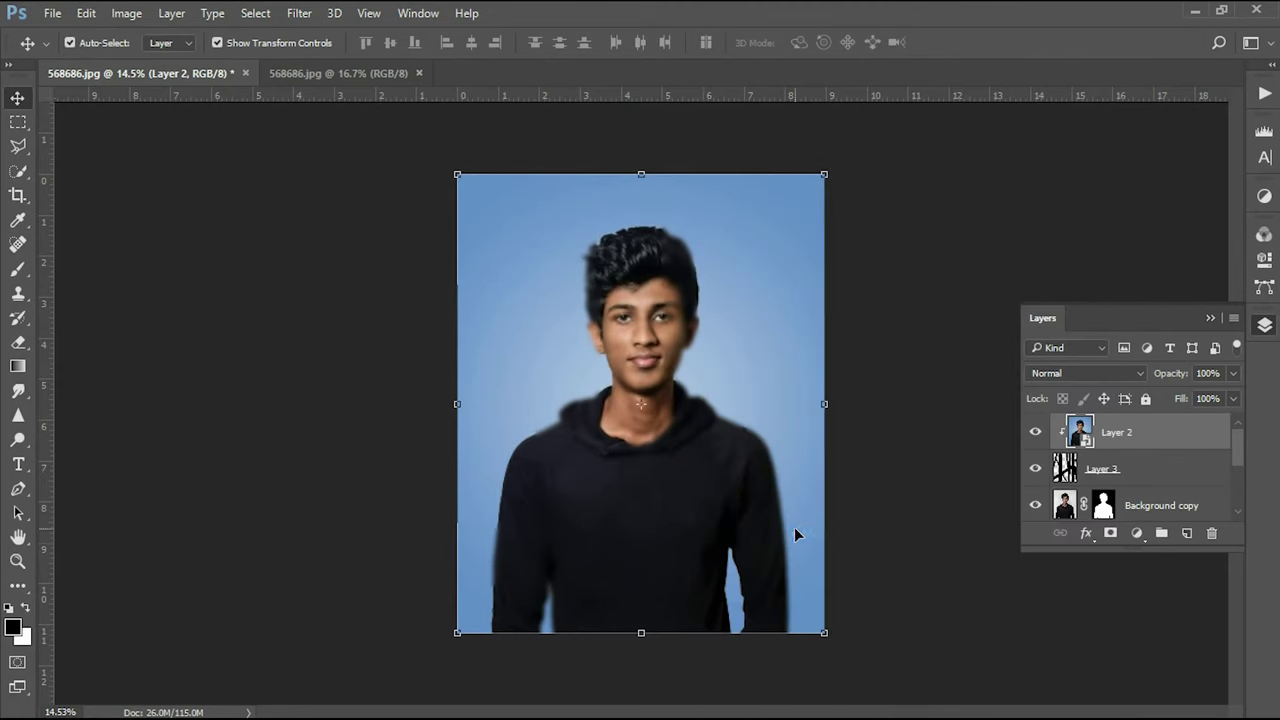
pyautogui.click(310, 392)
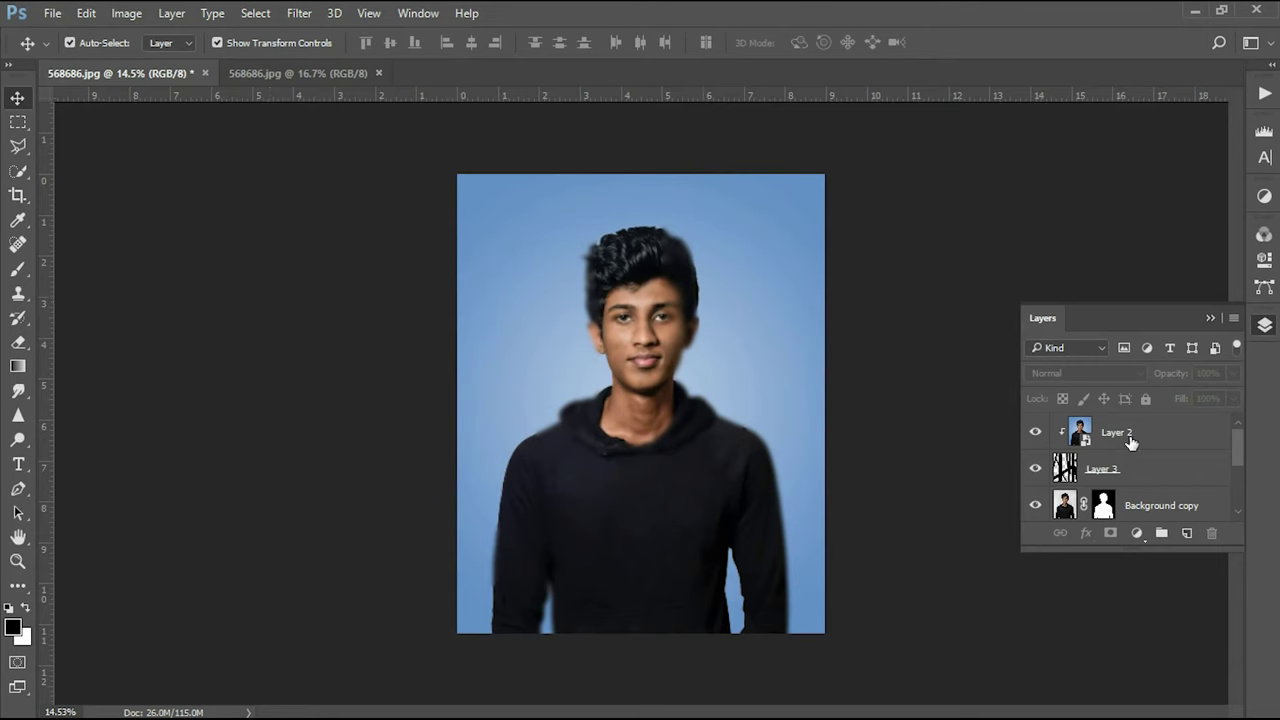
# Step: Add a white layer mask to Layer 3 and pick a hard round brush, zooming in
pyautogui.click(1122, 474)
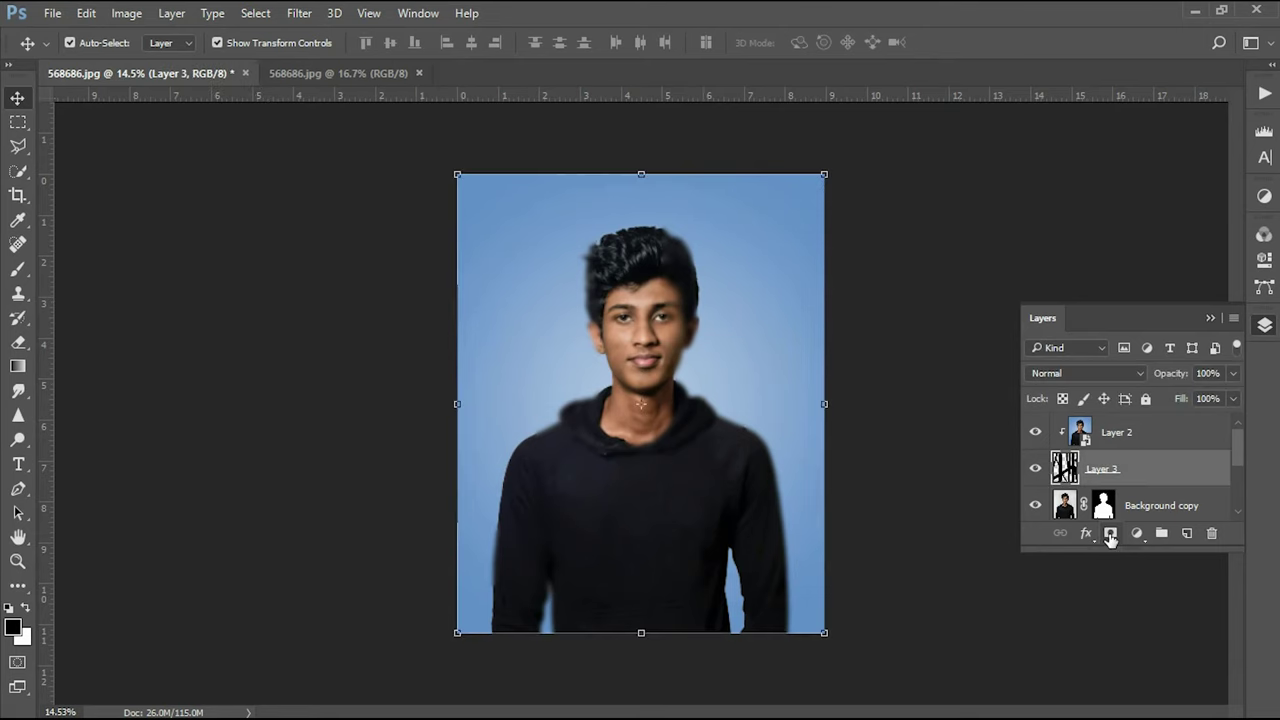
pyautogui.click(1110, 535)
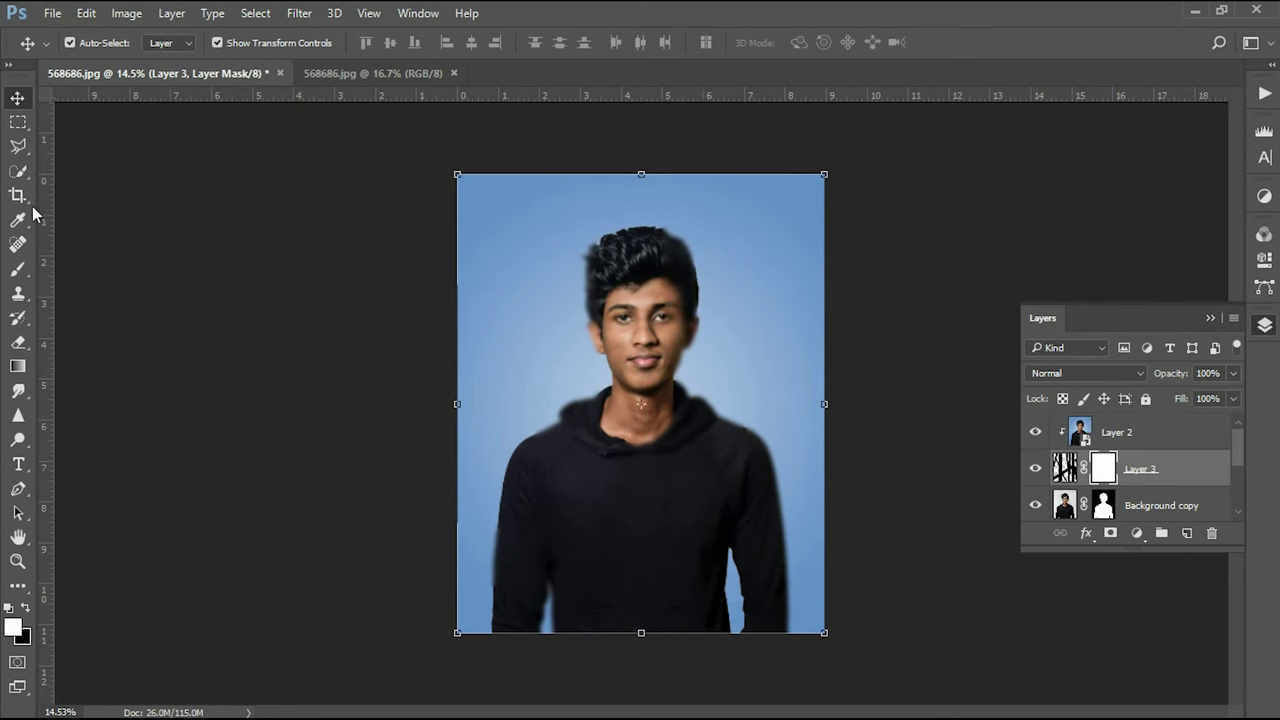
pyautogui.click(18, 269)
pyautogui.rightClick(640, 338)
pyautogui.click(760, 378)
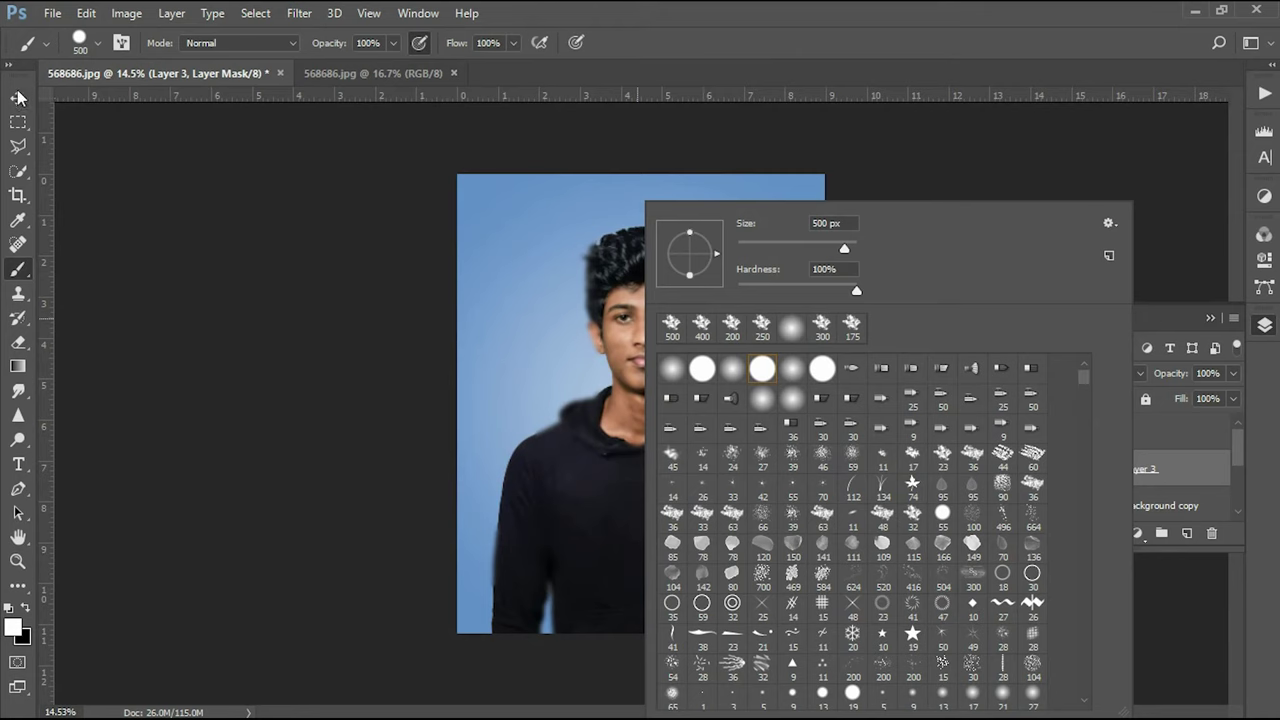
pyautogui.click(18, 97)
pyautogui.scroll(3, 681, 305)
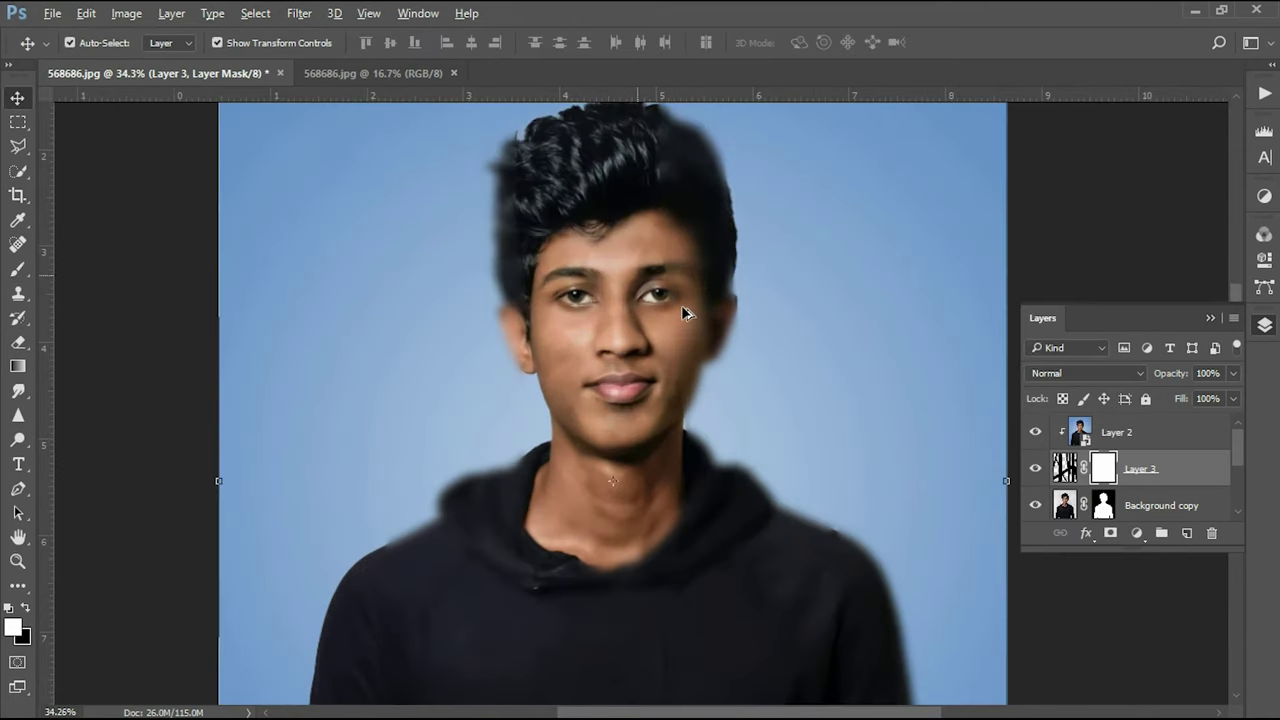
pyautogui.scroll(1, 681, 305)
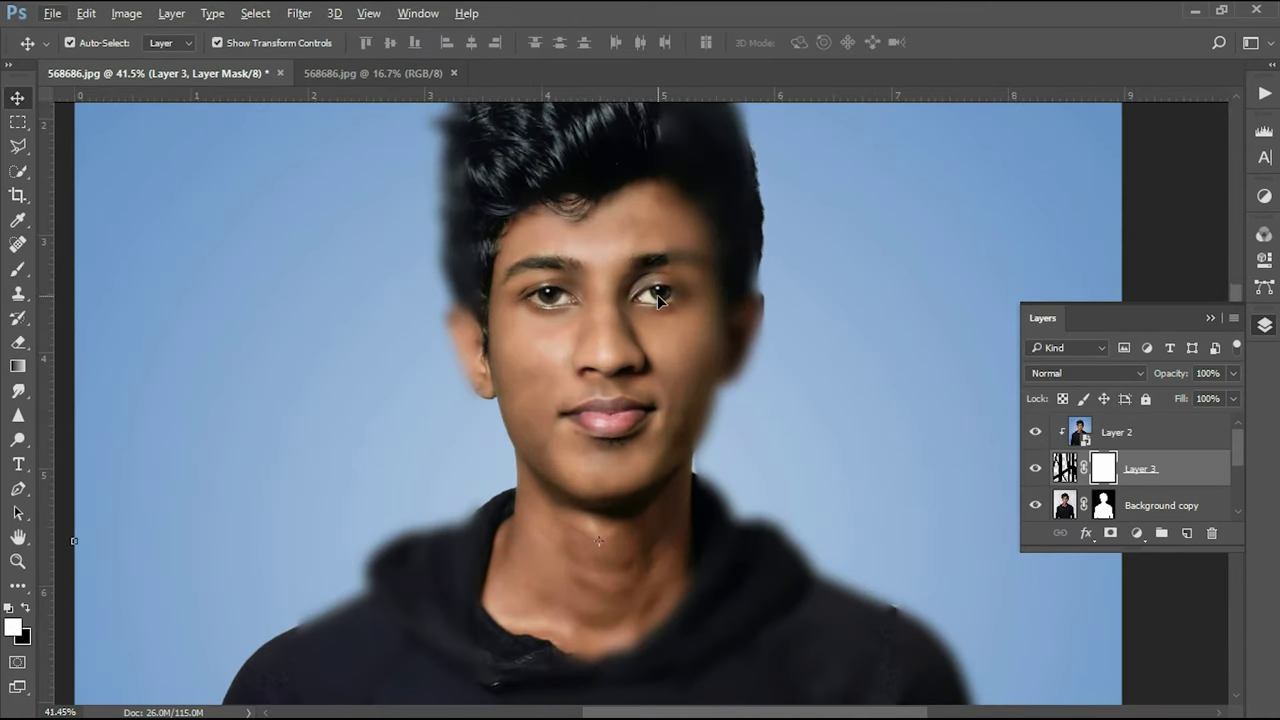
# Step: Paint black on the mask over the right eye and switch to a soft 200 px brush
pyautogui.press('b')
pyautogui.press('[')
pyautogui.press('[')
pyautogui.press('[')
pyautogui.press('[')
pyautogui.press('[')
pyautogui.press('[')
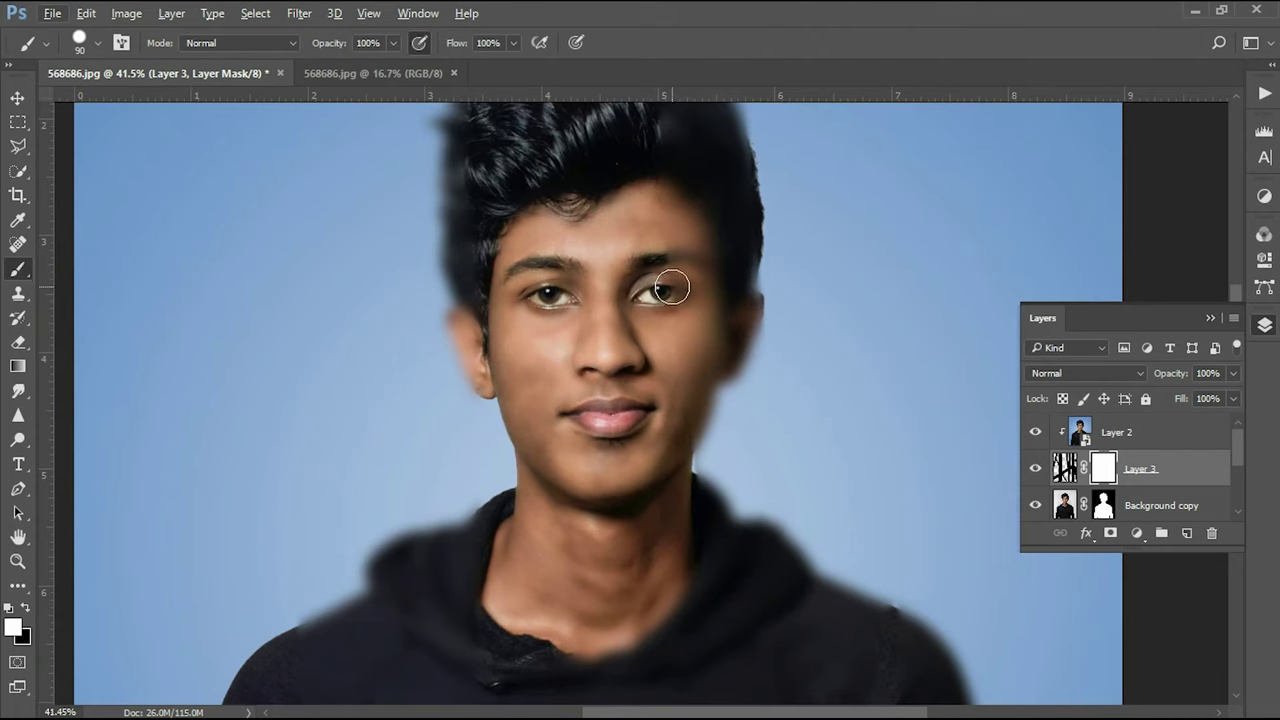
pyautogui.moveTo(672, 289); pyautogui.dragTo(662, 292)
pyautogui.click(25, 608)
pyautogui.moveTo(663, 287); pyautogui.dragTo(671, 297)
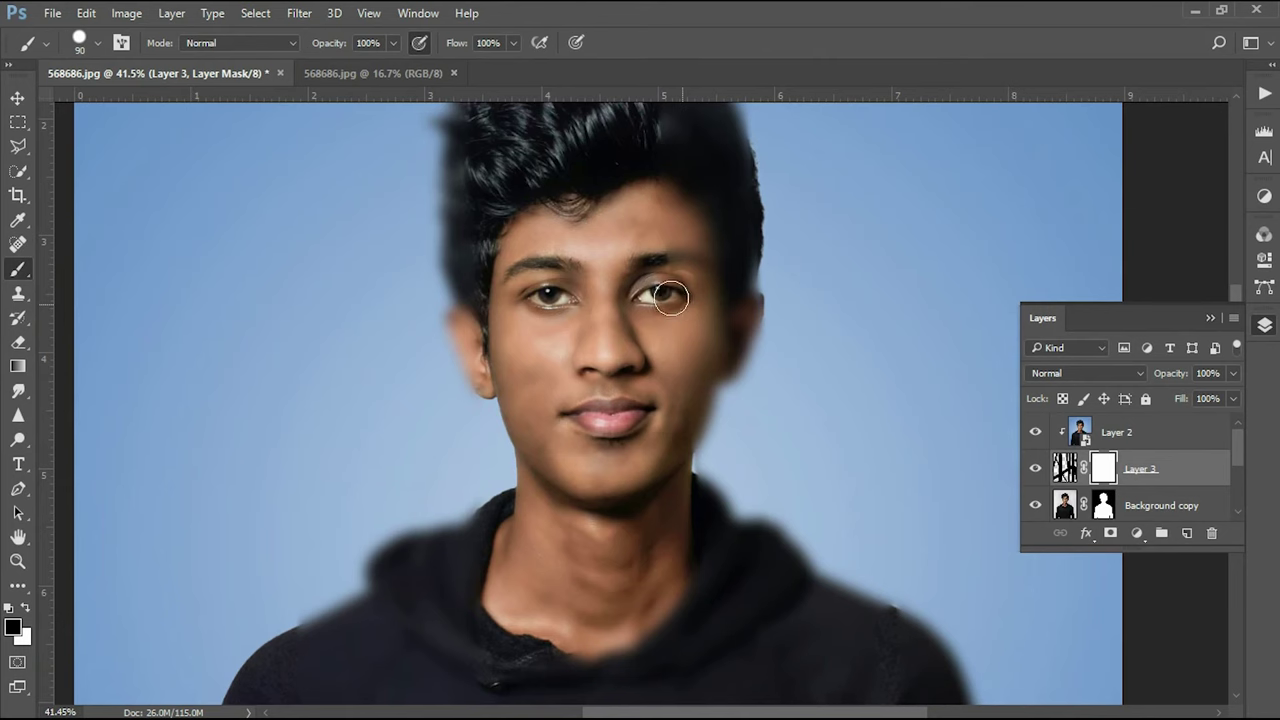
pyautogui.hotkey('ctrl', 'z')
pyautogui.rightClick(672, 295)
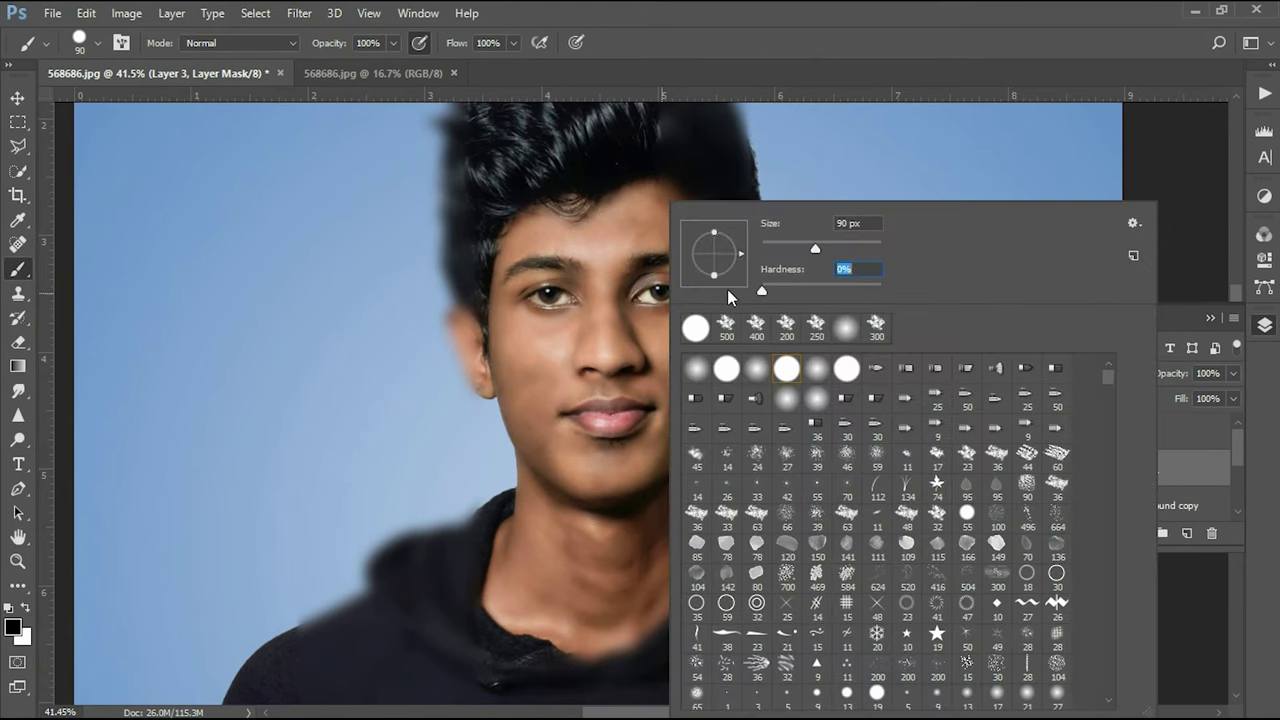
pyautogui.press('Return')
pyautogui.press(']')
pyautogui.press(']')
pyautogui.press(']')
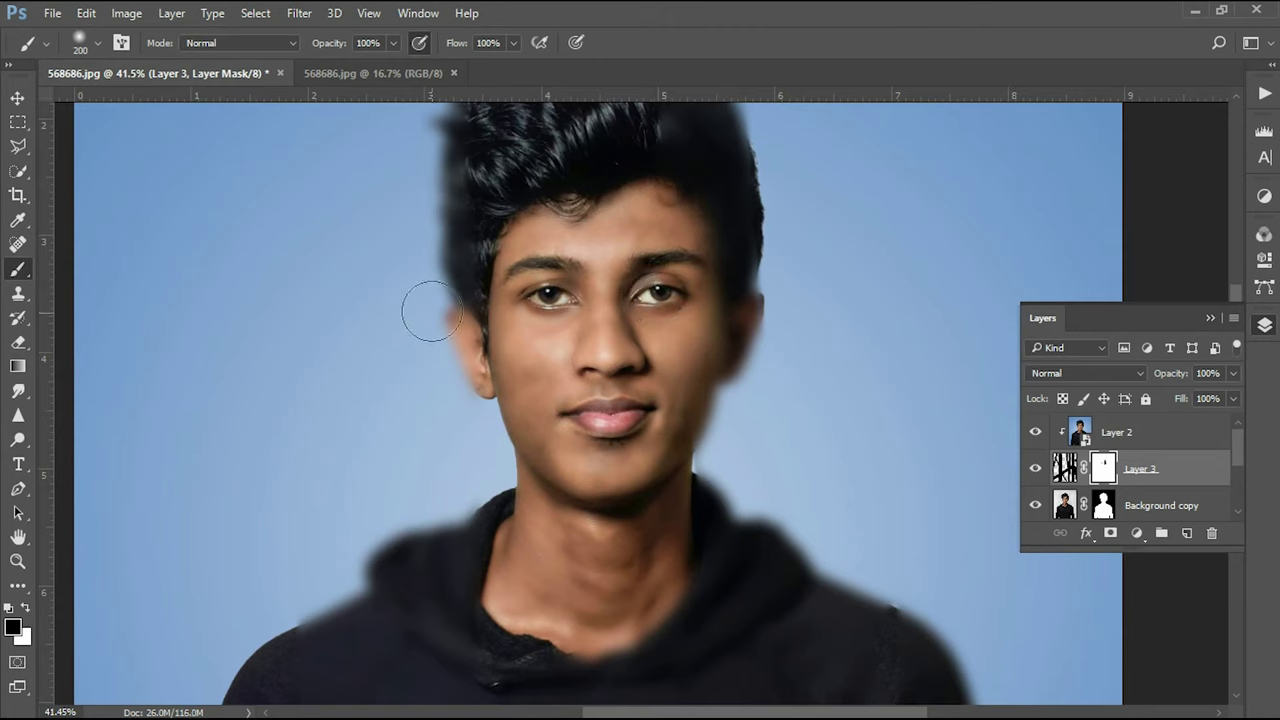
# Step: Select Layer 2 with the Move tool and zoom back out
pyautogui.click(17, 98)
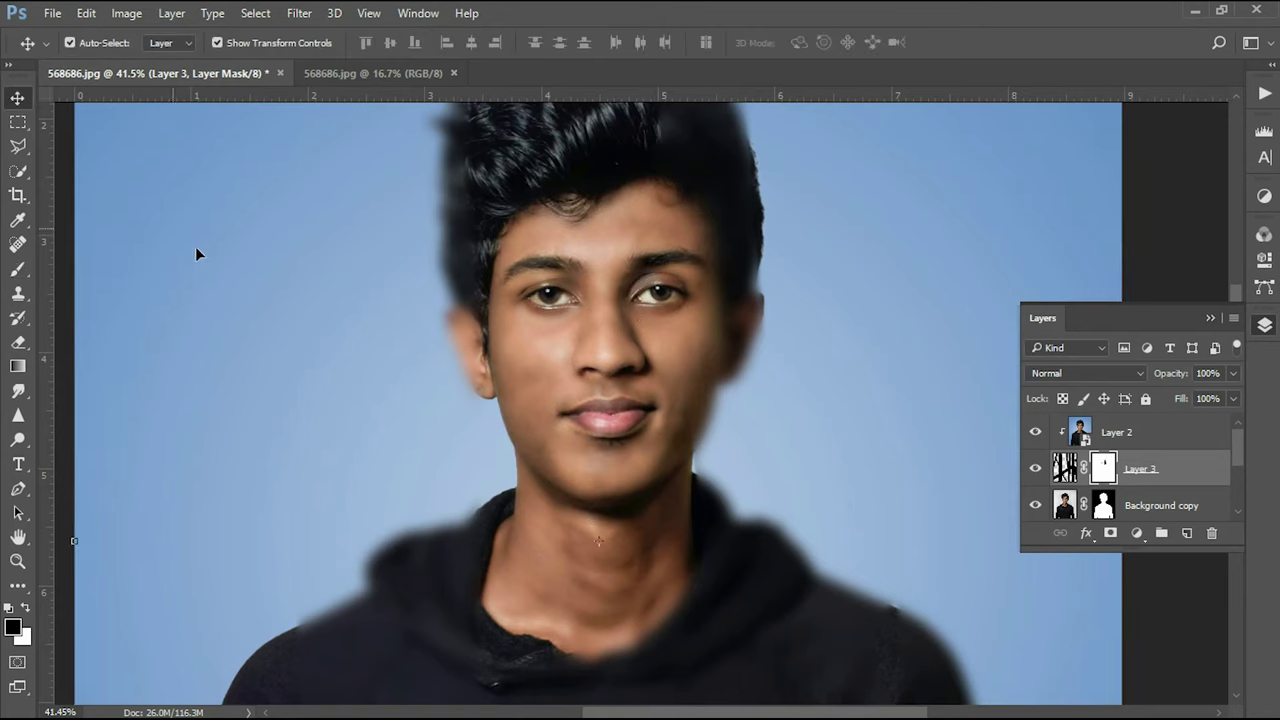
pyautogui.click(196, 250)
pyautogui.scroll(-2, 287, 349)
pyautogui.scroll(-2, 289, 357)
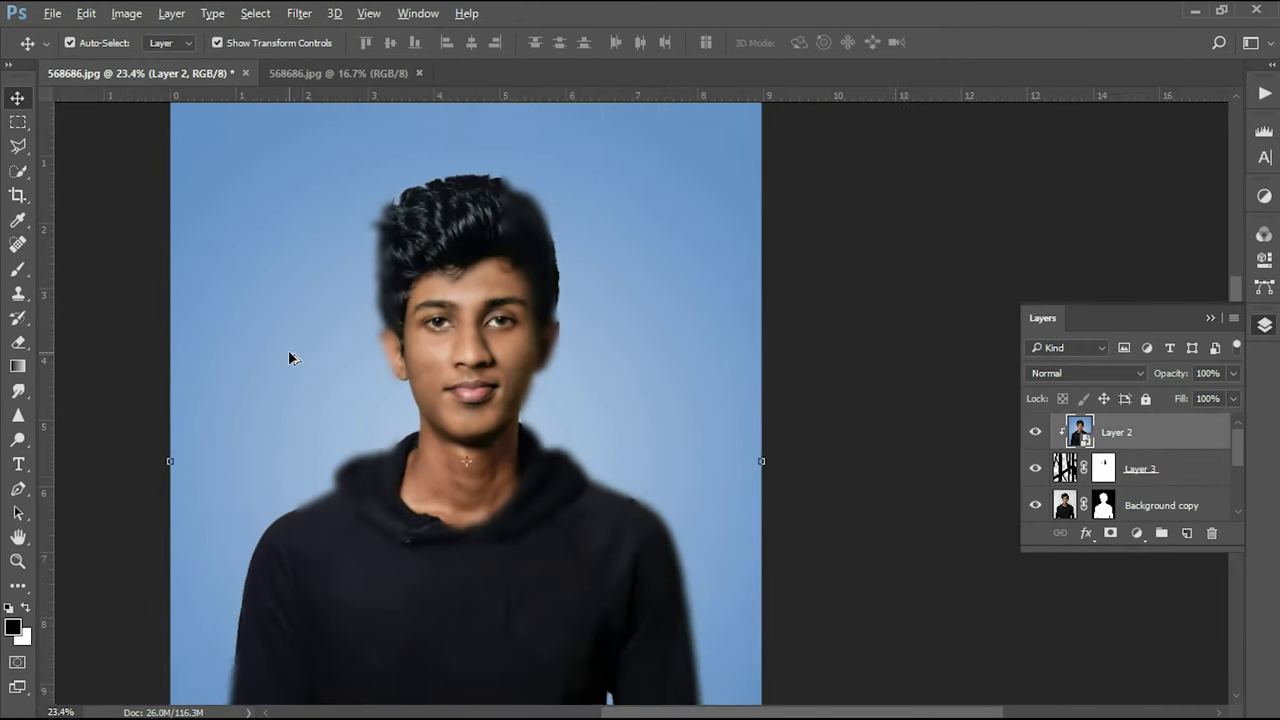
pyautogui.scroll(-1, 289, 358)
pyautogui.scroll(-1, 289, 358)
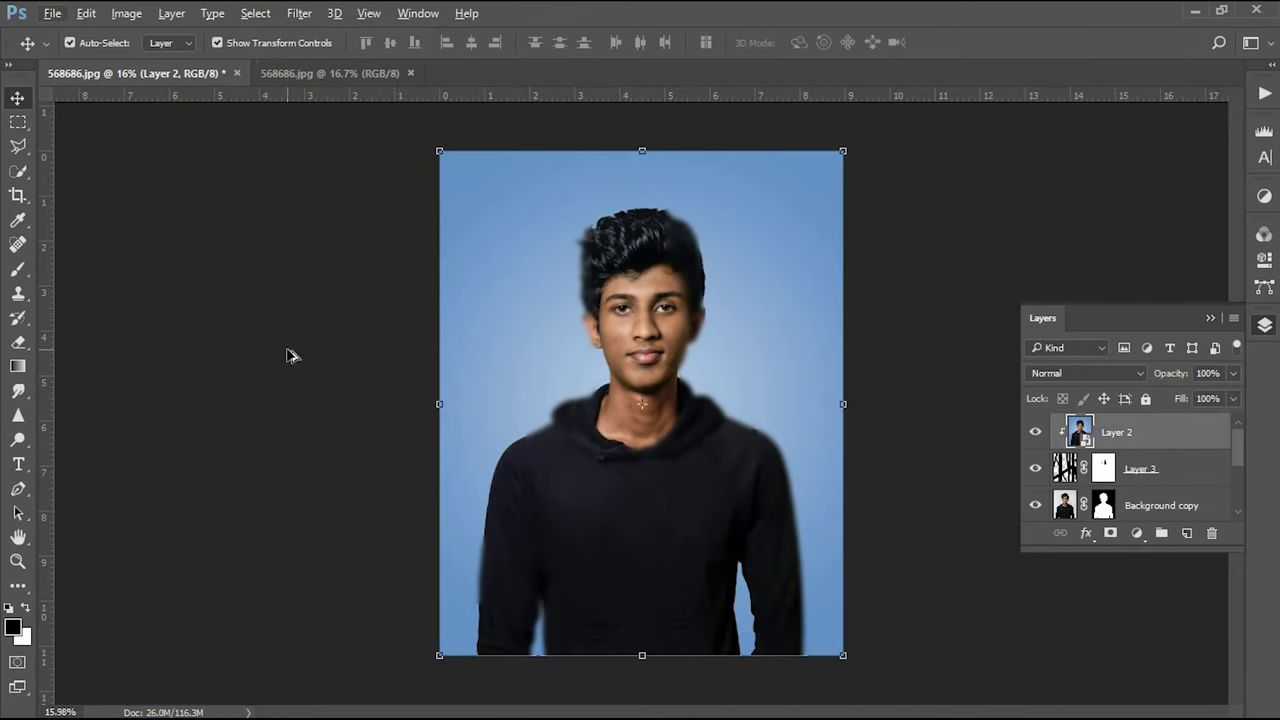
# Step: Drag the rain-on-glass image into the portrait as Layer 4 covering the canvas
pyautogui.click(289, 358)
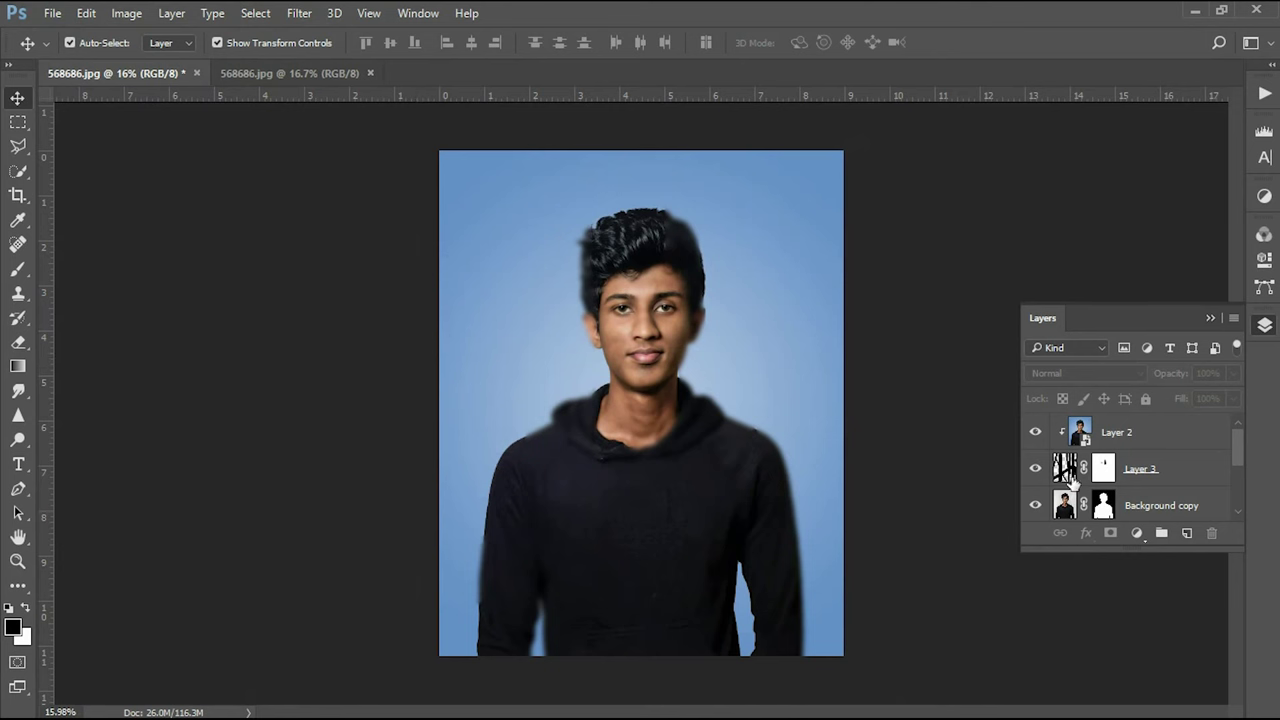
pyautogui.click(300, 73)
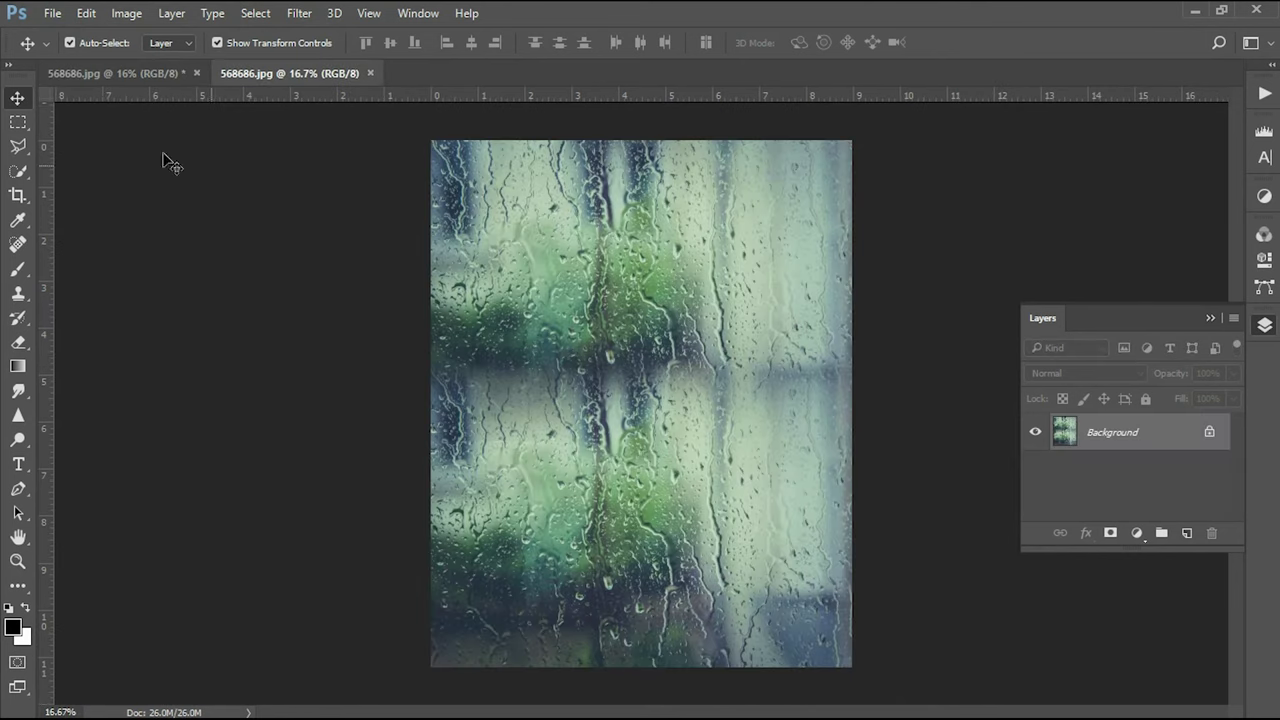
pyautogui.click(155, 72)
pyautogui.moveTo(159, 76); pyautogui.dragTo(649, 412)
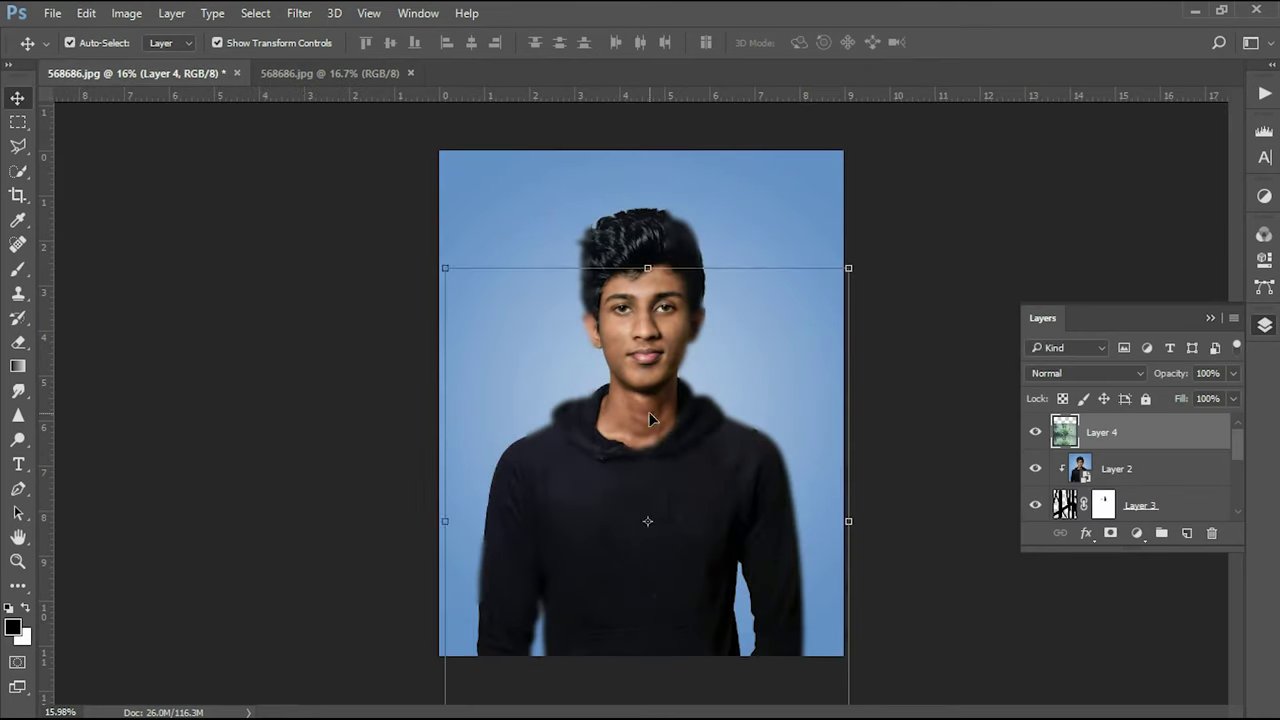
pyautogui.moveTo(666, 482)
pyautogui.mouseDown()
pyautogui.moveTo(649, 412)
pyautogui.moveTo(663, 372)
pyautogui.mouseUp()
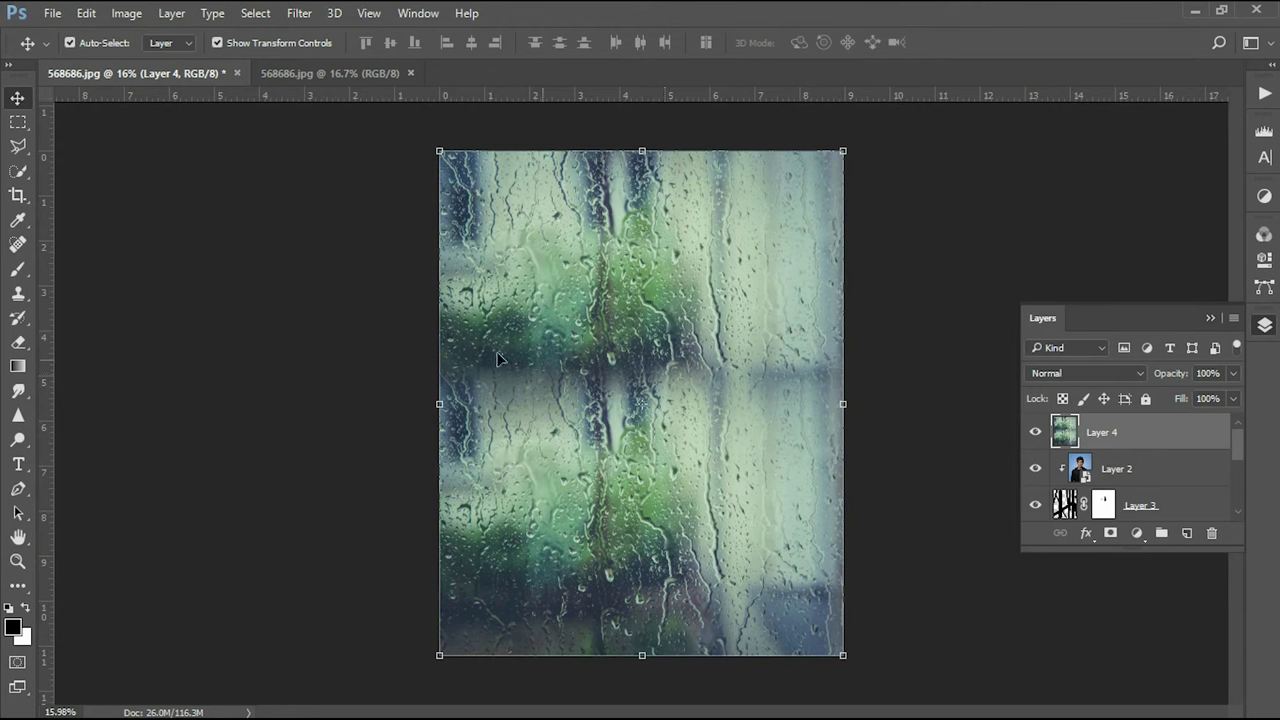
pyautogui.click(335, 328)
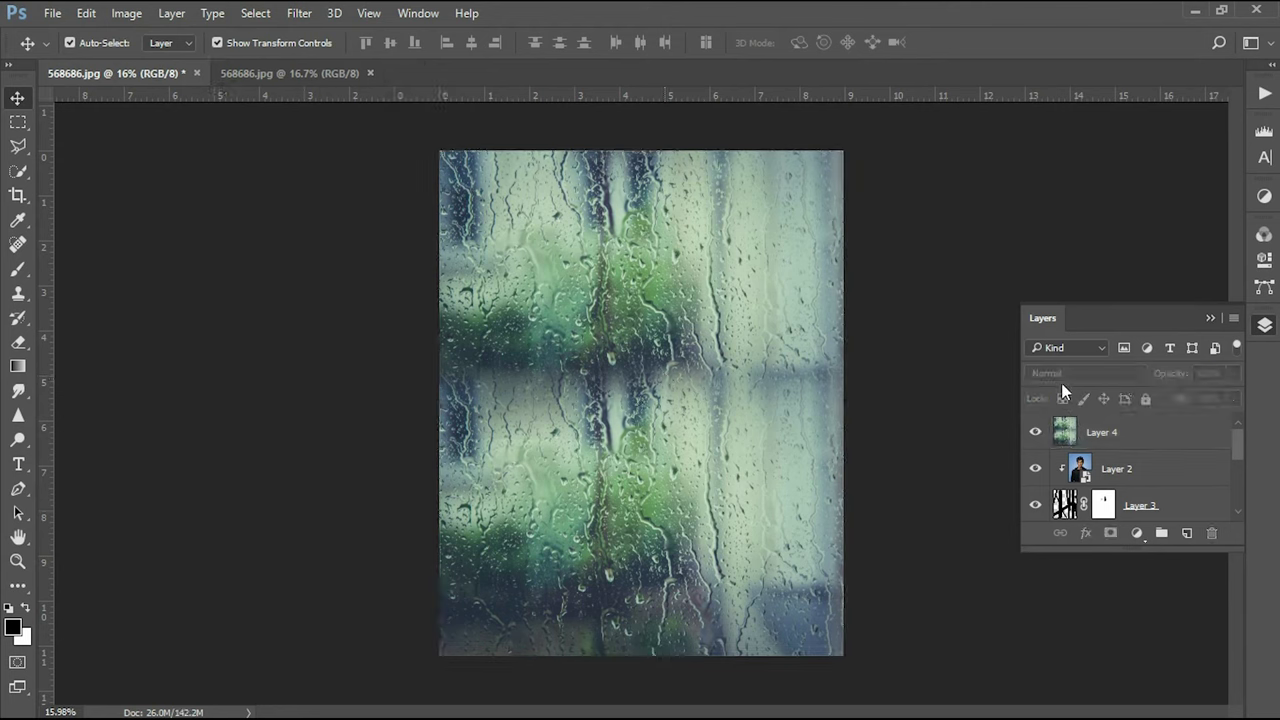
pyautogui.click(1104, 432)
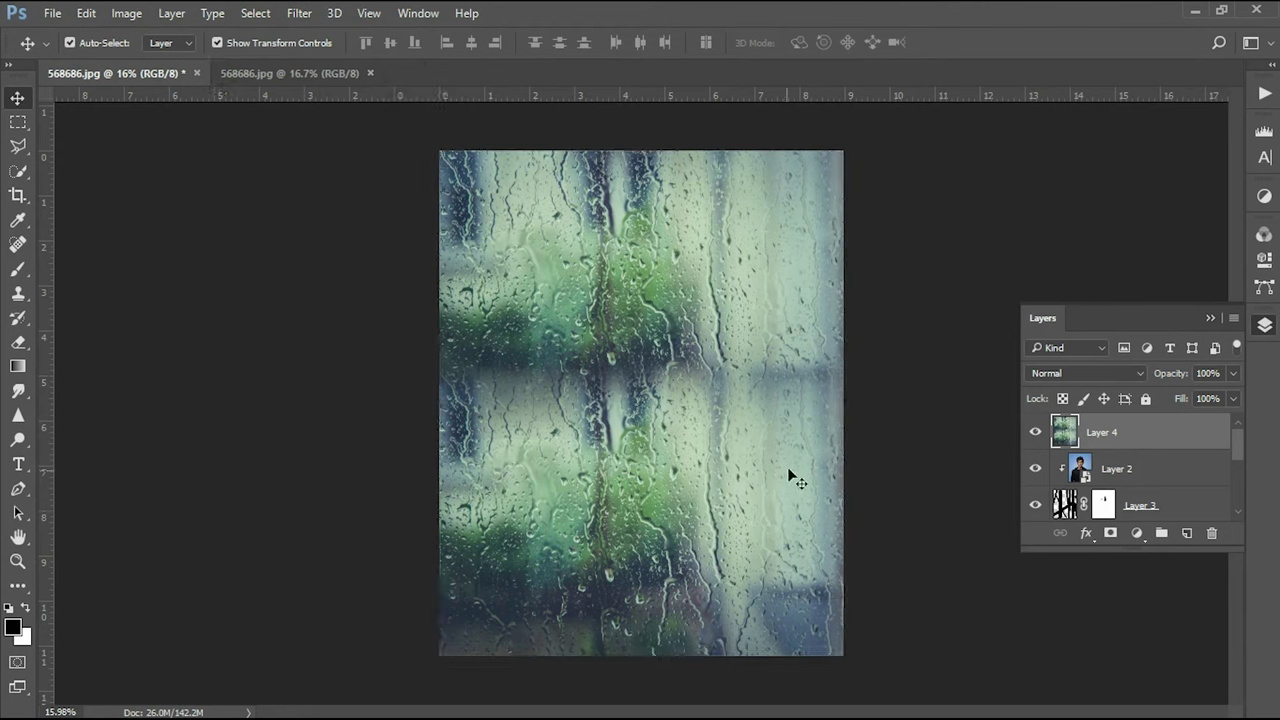
# Step: Set Layer 4 to Soft Light blend mode at 87% opacity
pyautogui.click(1100, 373)
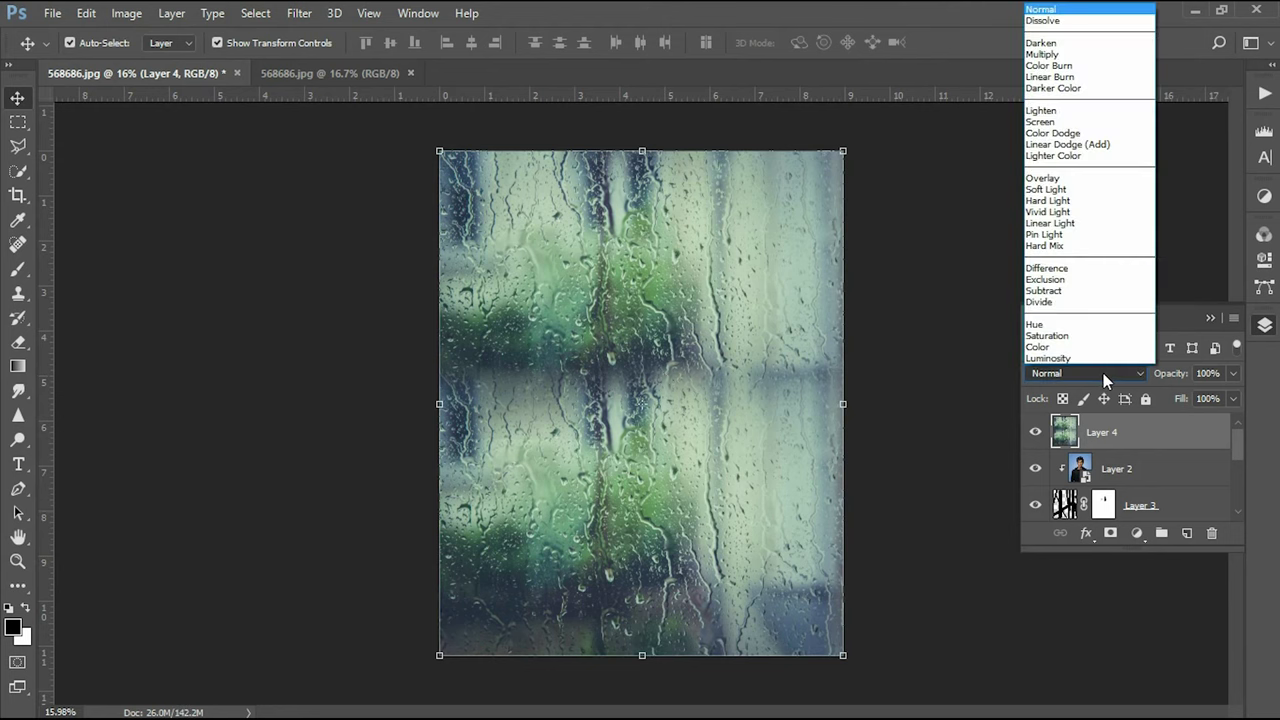
pyautogui.click(1064, 190)
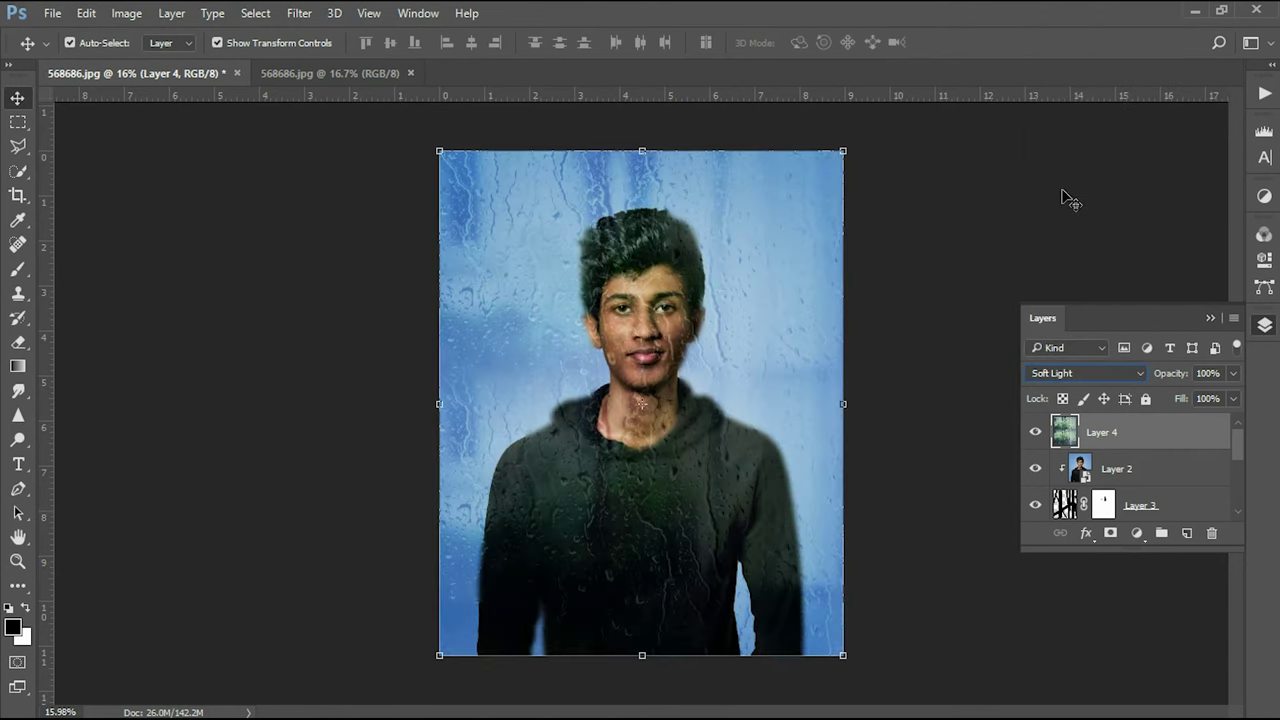
pyautogui.click(1221, 373)
pyautogui.moveTo(1186, 373); pyautogui.dragTo(1175, 375)
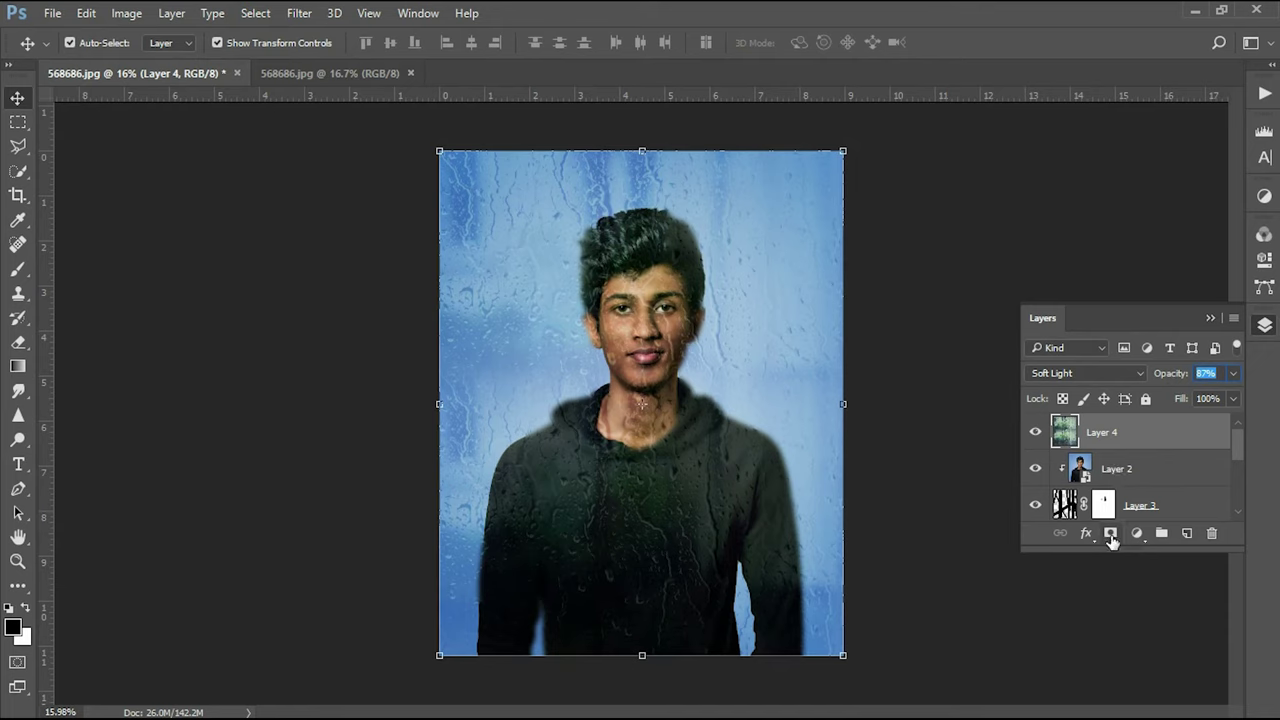
# Step: Add a layer mask to Layer 4 and set a 700 px brush at 39% flow
pyautogui.click(1110, 534)
pyautogui.click(18, 270)
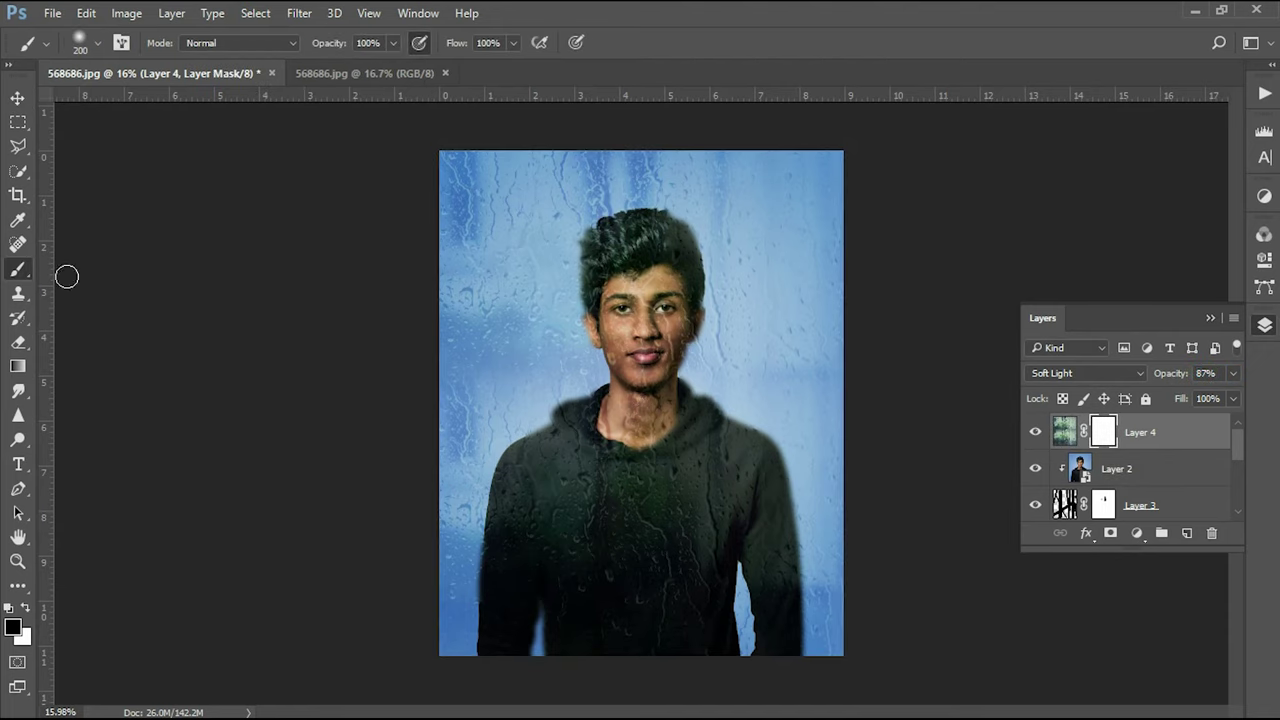
pyautogui.press(']')
pyautogui.press(']')
pyautogui.press(']')
pyautogui.click(497, 43)
pyautogui.write('39')
pyautogui.press('Return')
# Step: Paint black on the mask over the man's face and hair to hide the rain texture
pyautogui.moveTo(649, 320)
pyautogui.mouseDown()
pyautogui.moveTo(643, 423)
pyautogui.moveTo(651, 414)
pyautogui.mouseUp()
pyautogui.moveTo(640, 305)
pyautogui.mouseDown()
pyautogui.moveTo(662, 253)
pyautogui.moveTo(644, 327)
pyautogui.mouseUp()
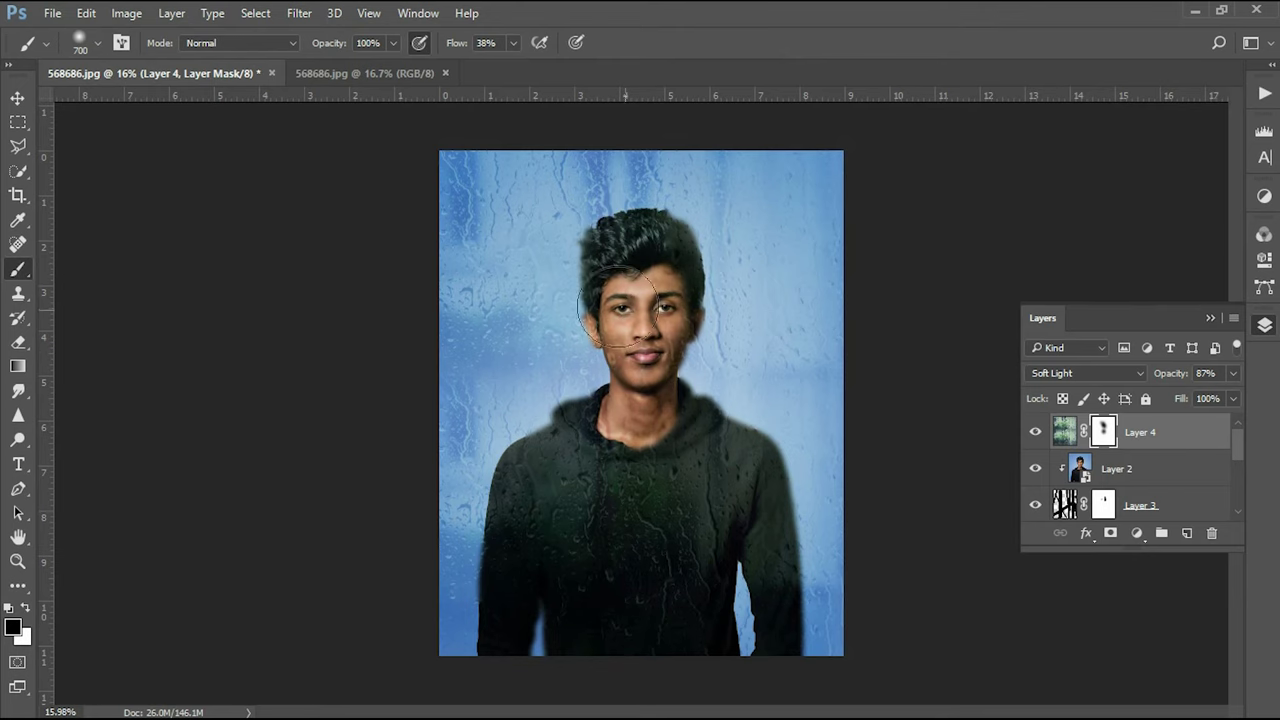
pyautogui.click(18, 100)
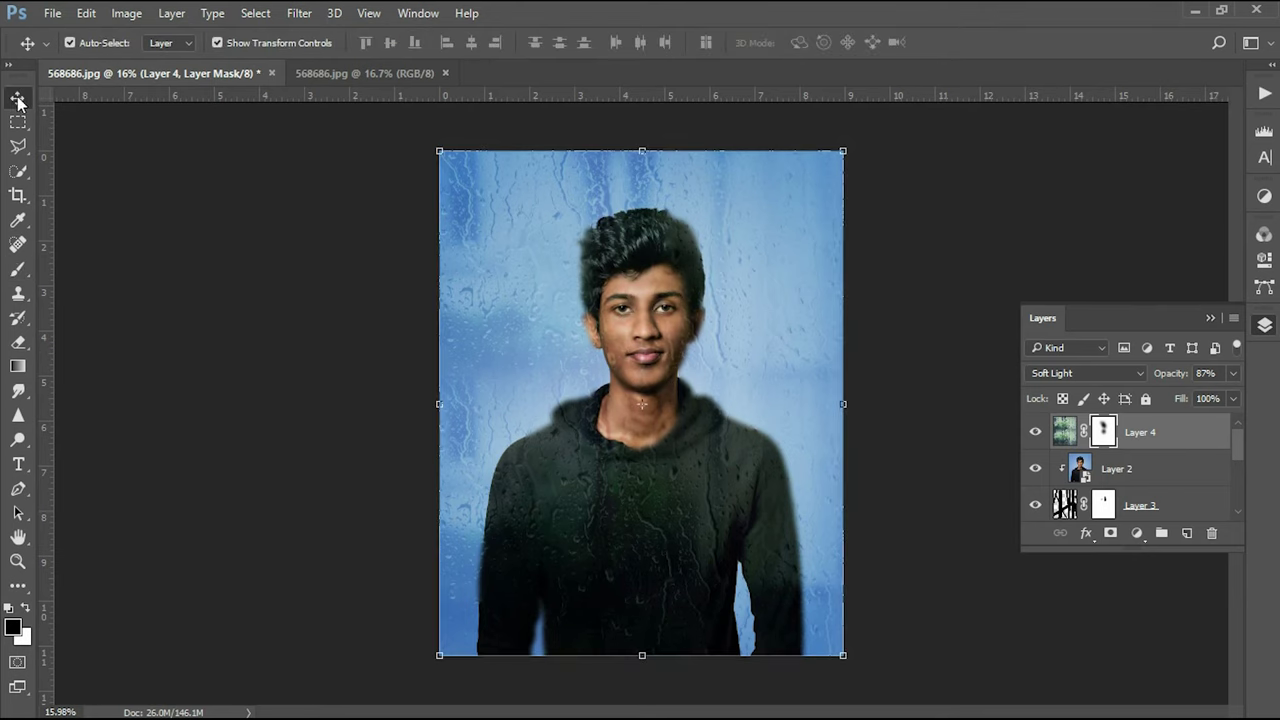
pyautogui.click(115, 242)
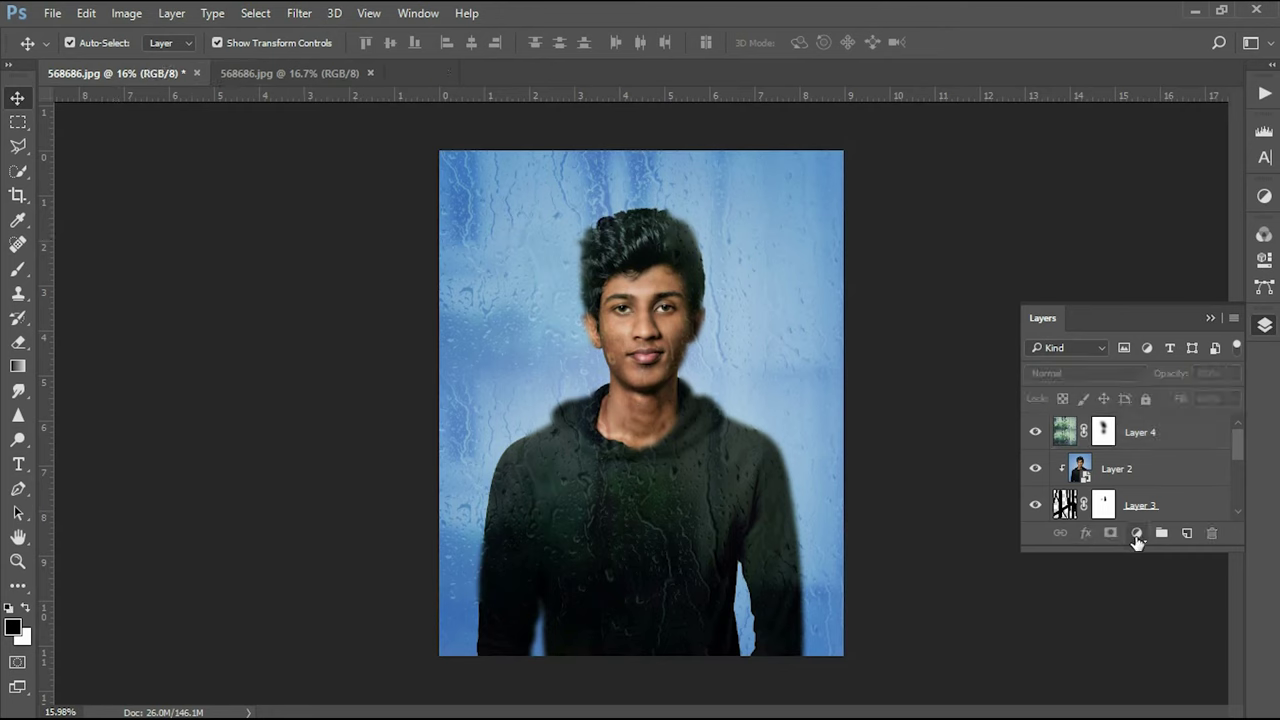
# Step: Slightly adjust the opacity of Layer 4, the rain texture layer
pyautogui.click(1064, 431)
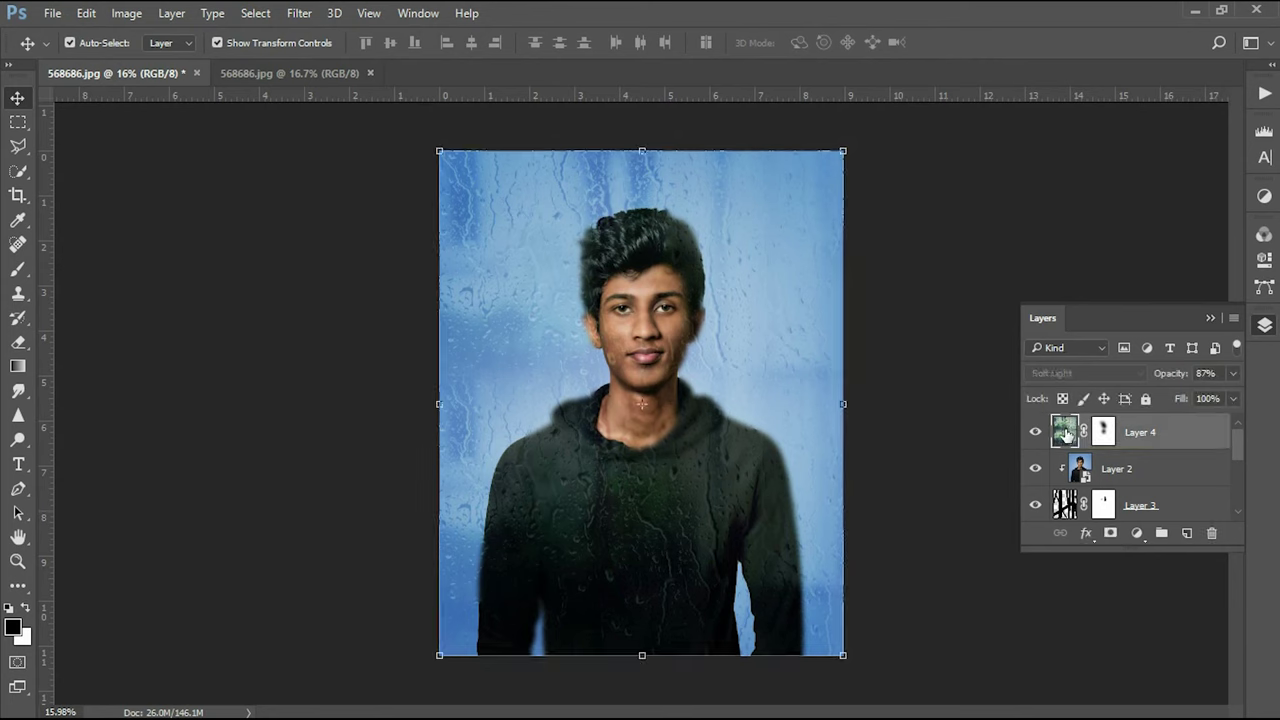
pyautogui.click(1212, 372)
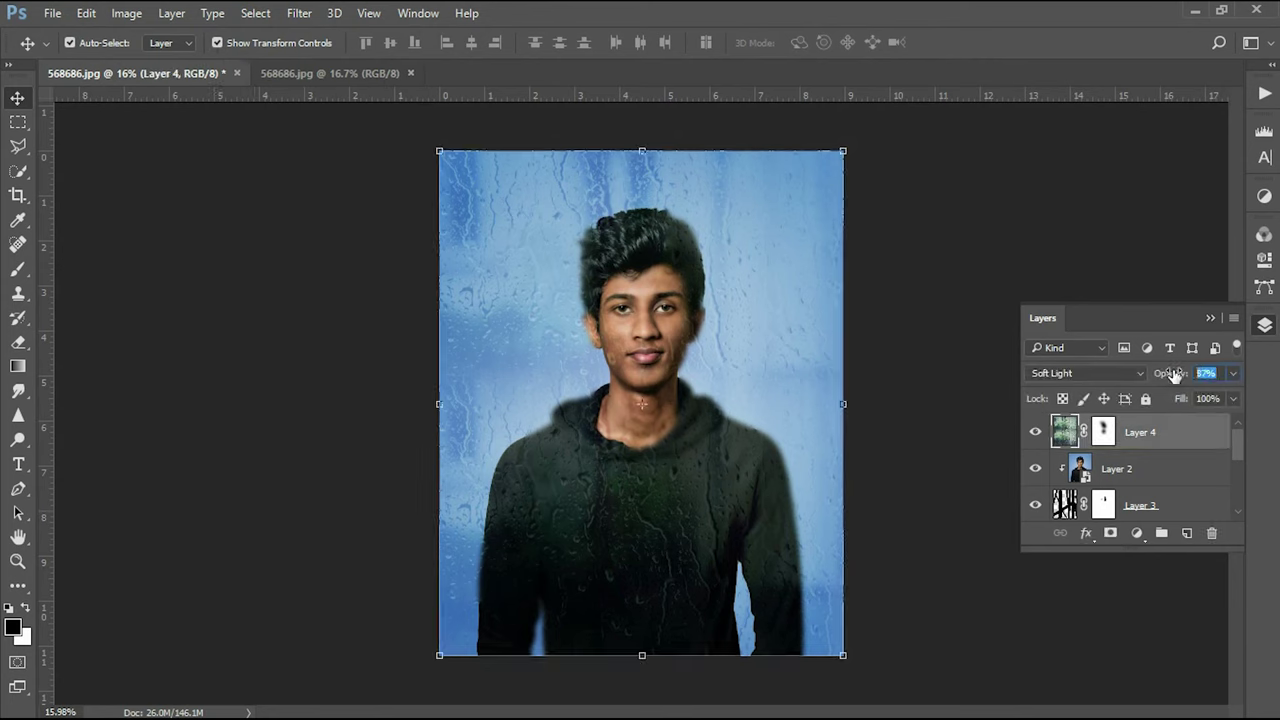
pyautogui.moveTo(1168, 375); pyautogui.dragTo(1173, 377)
# Step: Add a Curves adjustment layer lifting Blue shadows to 10 and lowering Blue highlights to 242
pyautogui.click(1136, 533)
pyautogui.click(975, 239)
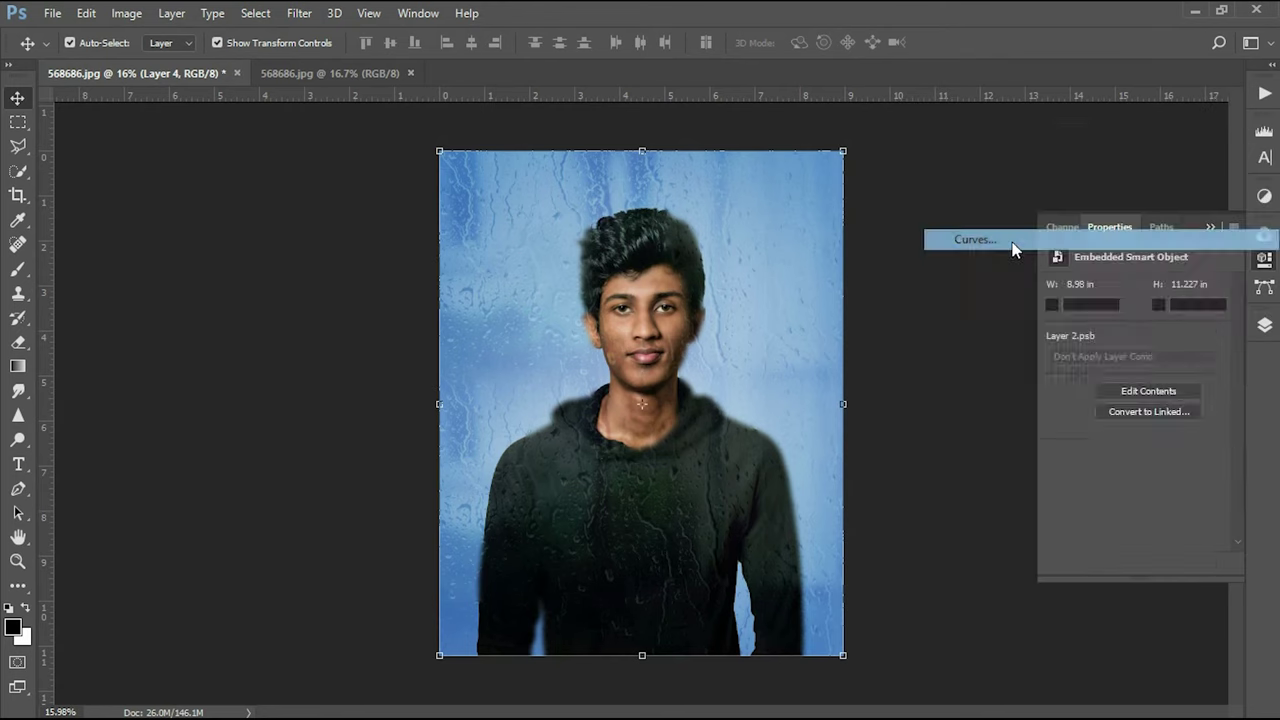
pyautogui.click(1123, 307)
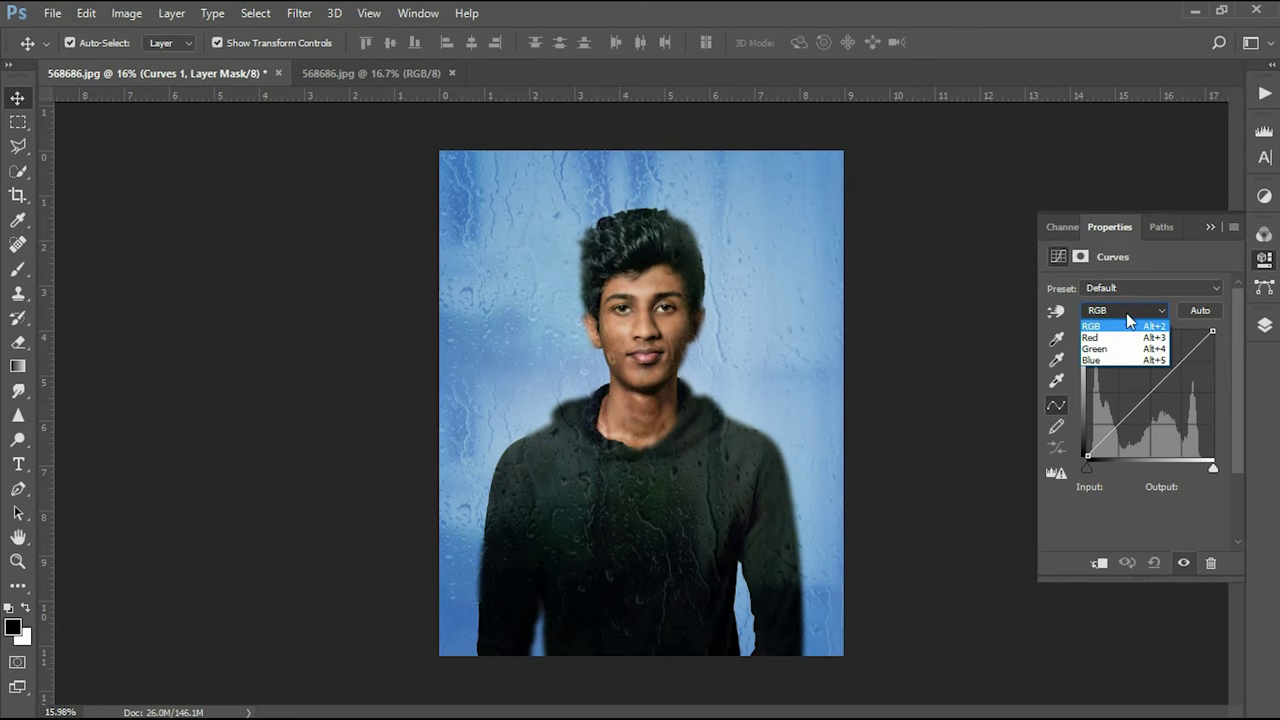
pyautogui.click(1129, 354)
pyautogui.moveTo(1092, 453); pyautogui.dragTo(1085, 450)
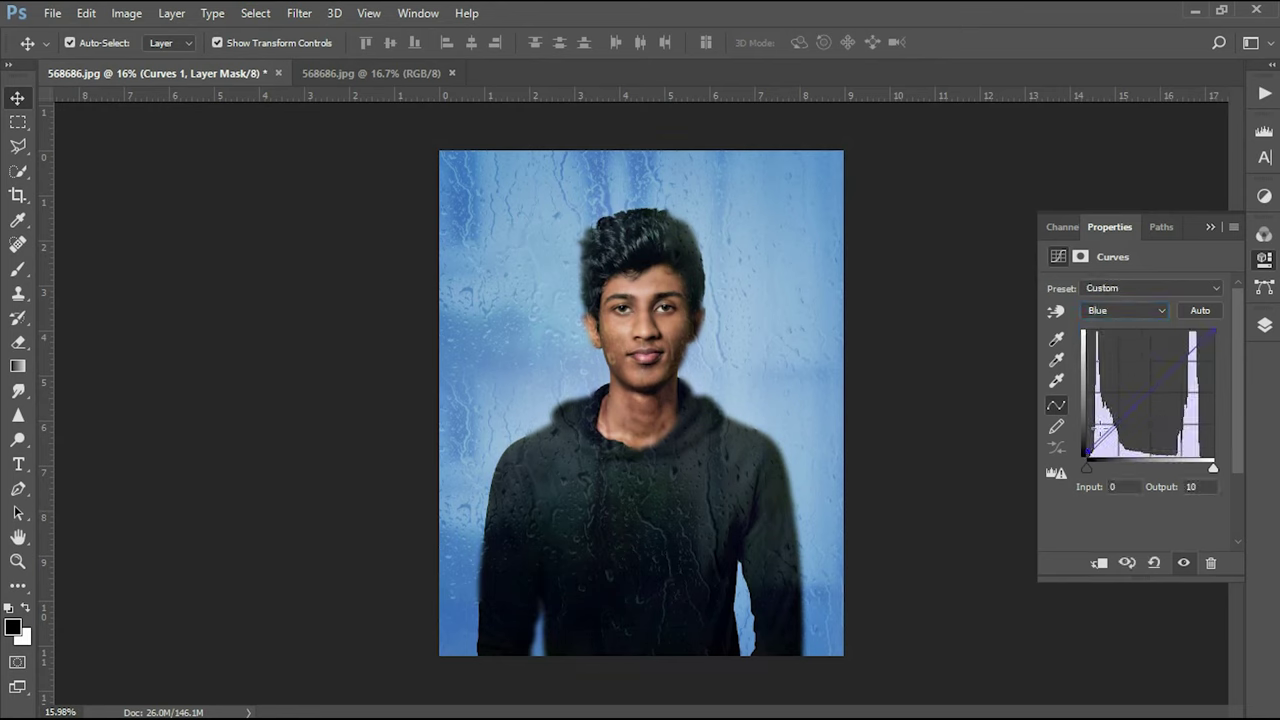
pyautogui.moveTo(1212, 331); pyautogui.dragTo(1217, 335)
pyautogui.click(1272, 330)
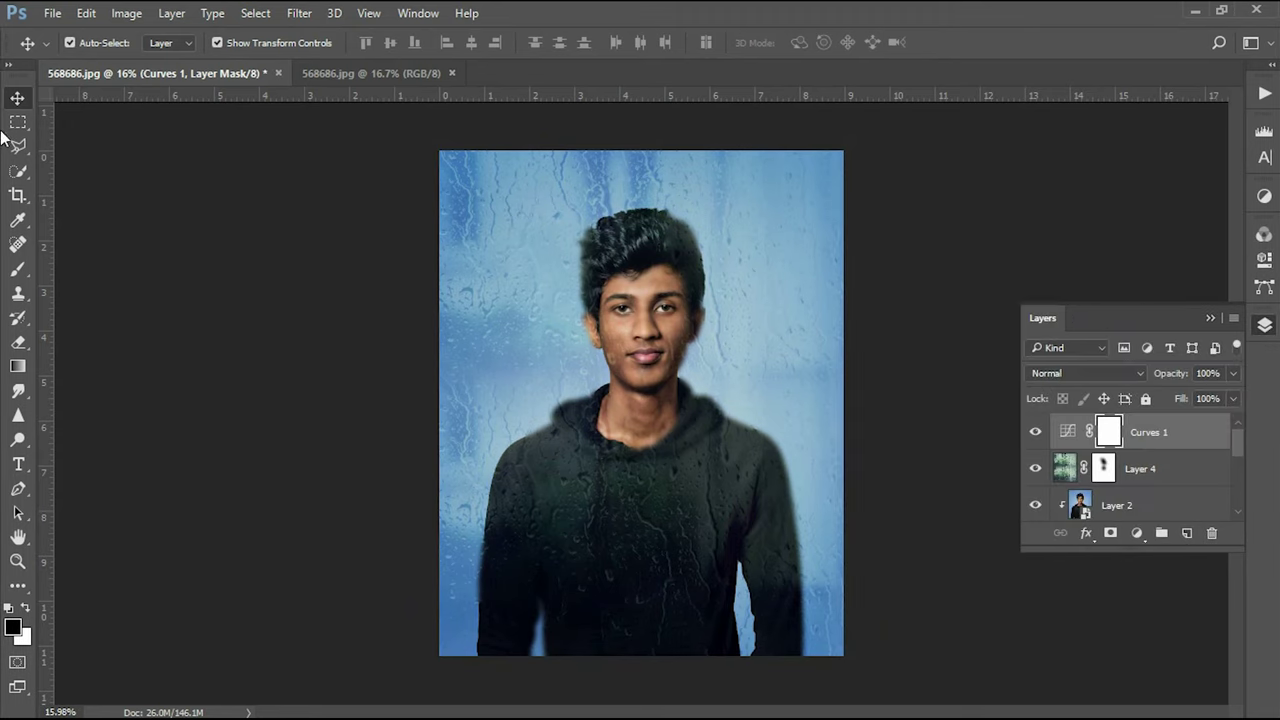
pyautogui.click(206, 254)
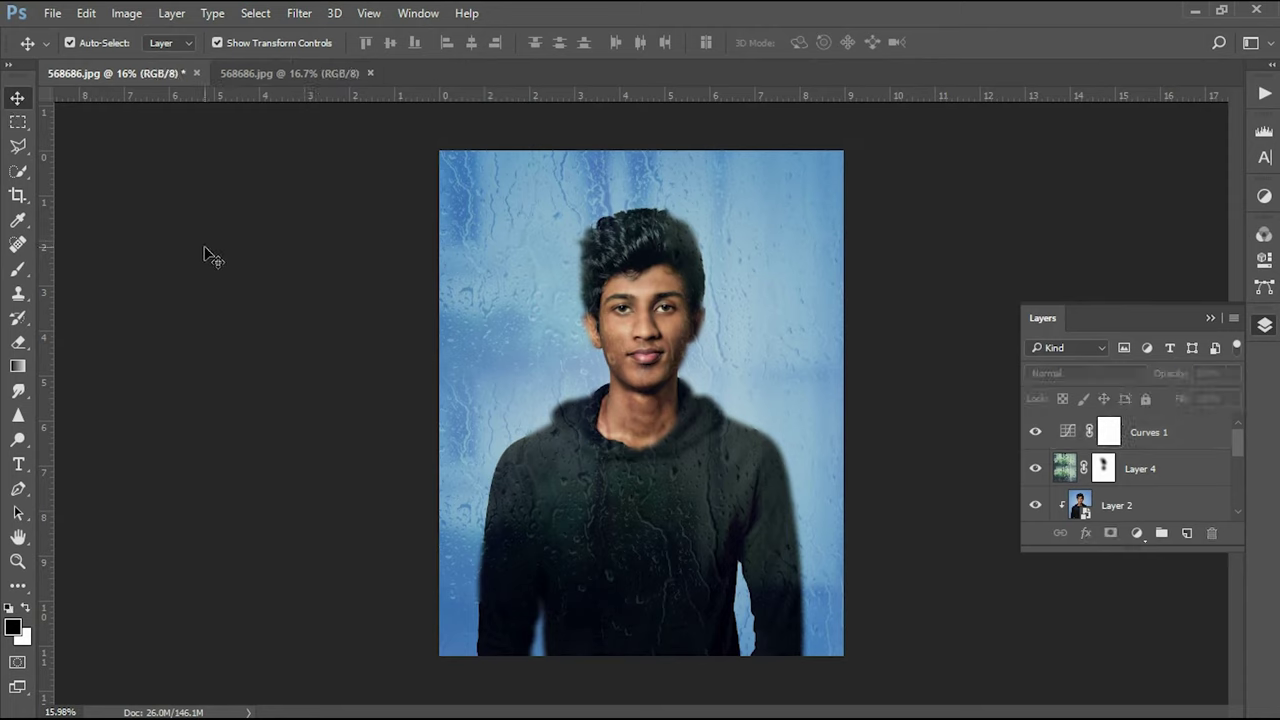